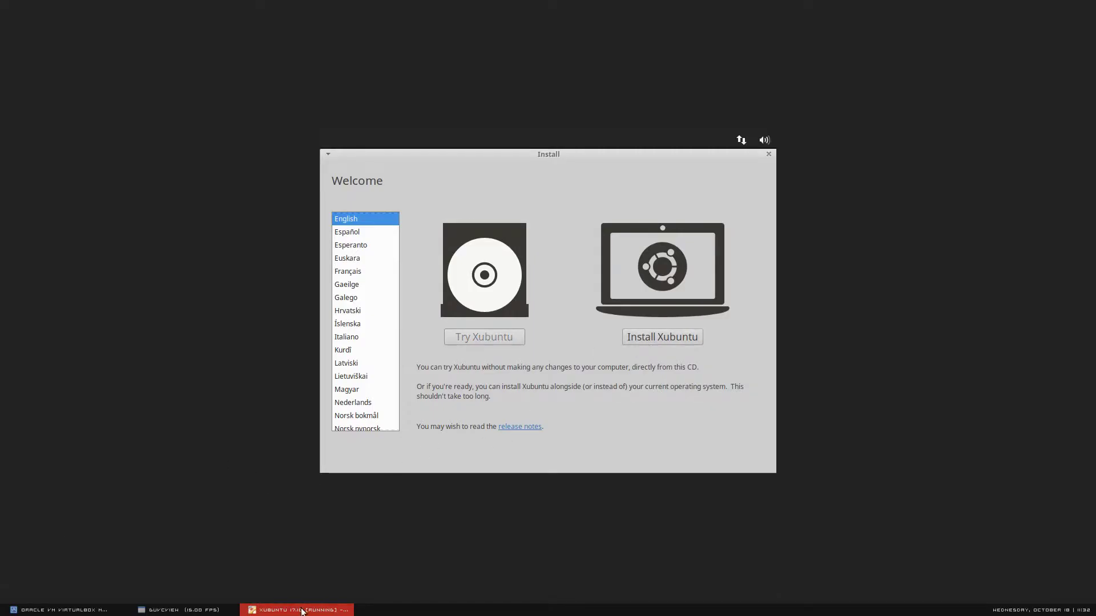
# - Start the Xubuntu install, enabling third-party graphics, Wi-Fi and MP3 software with update downloads off
pyautogui.click(183, 607)
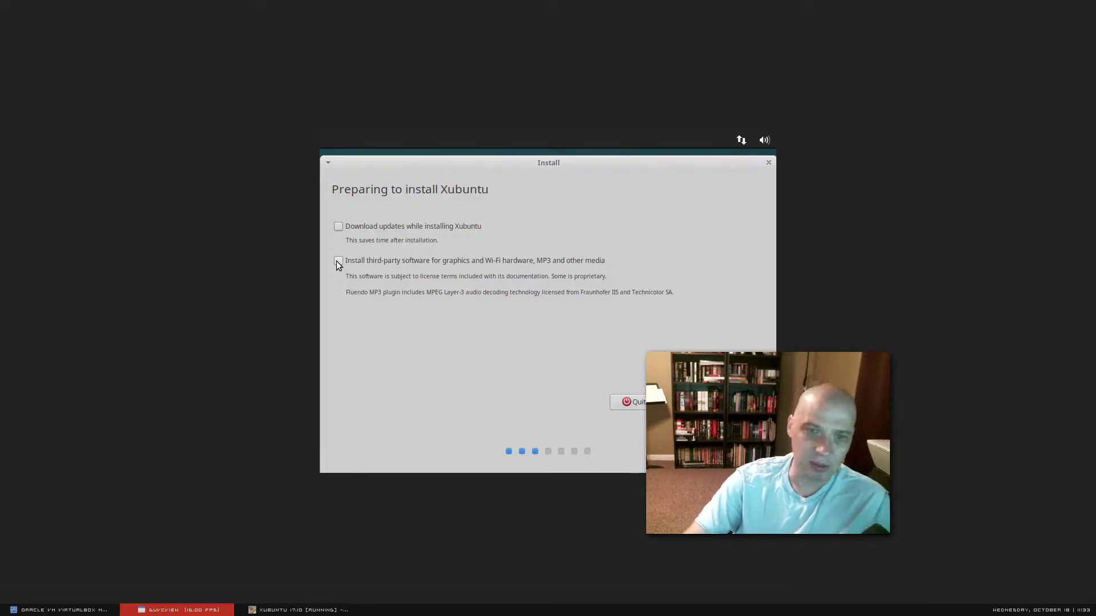
pyautogui.hotkey('alt', 'Tab')
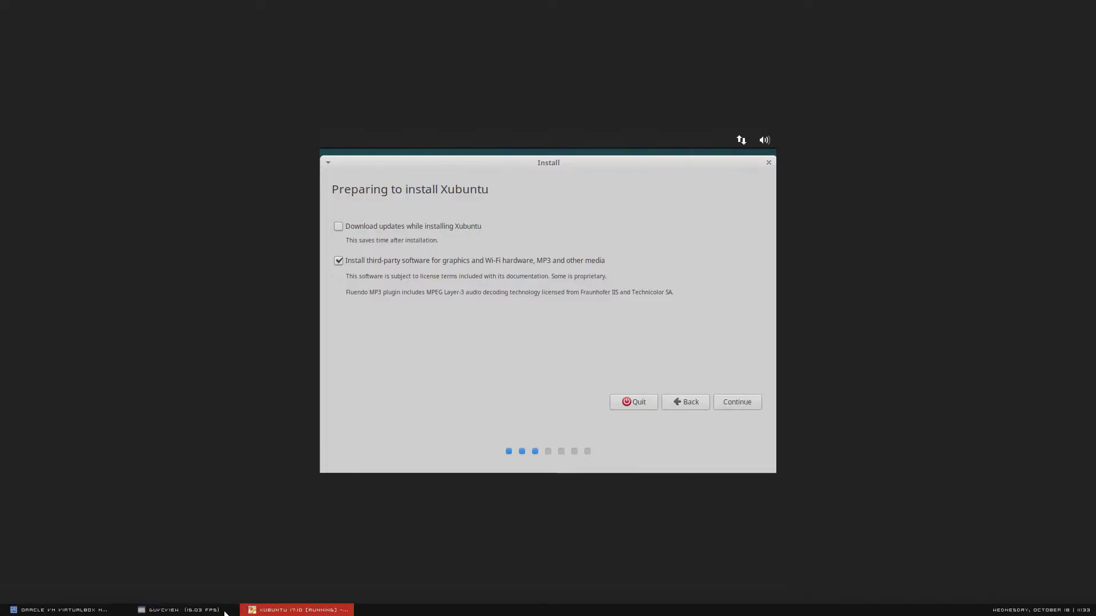
pyautogui.hotkey('alt', 'Tab')
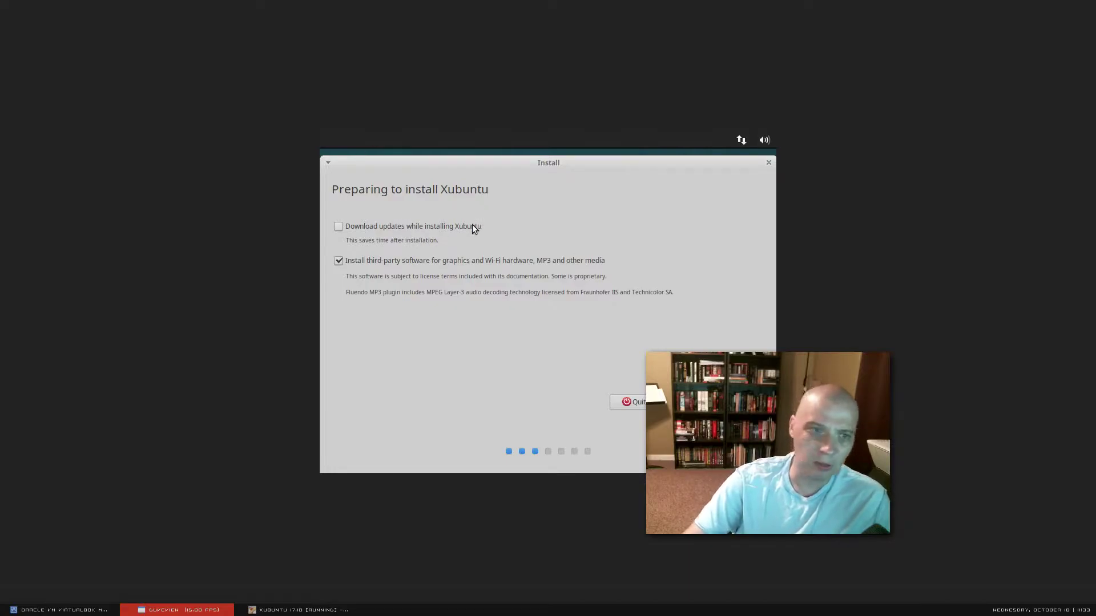
pyautogui.click(486, 368)
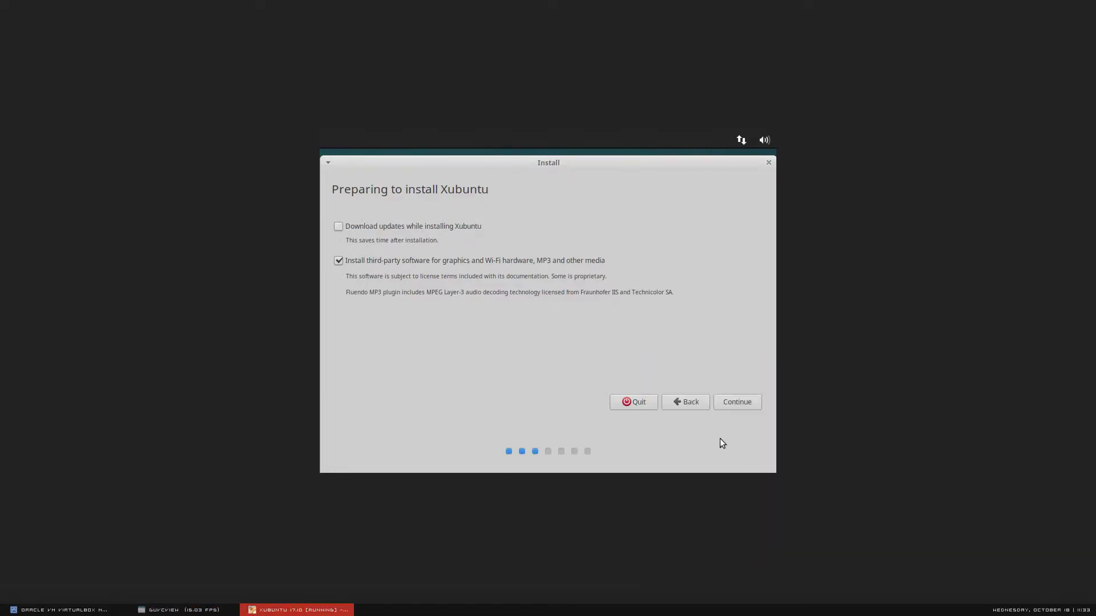
# - Choose 'Erase disk and install Xubuntu', Install Now, and confirm writing the partition changes to disk
pyautogui.click(751, 401)
pyautogui.click(181, 609)
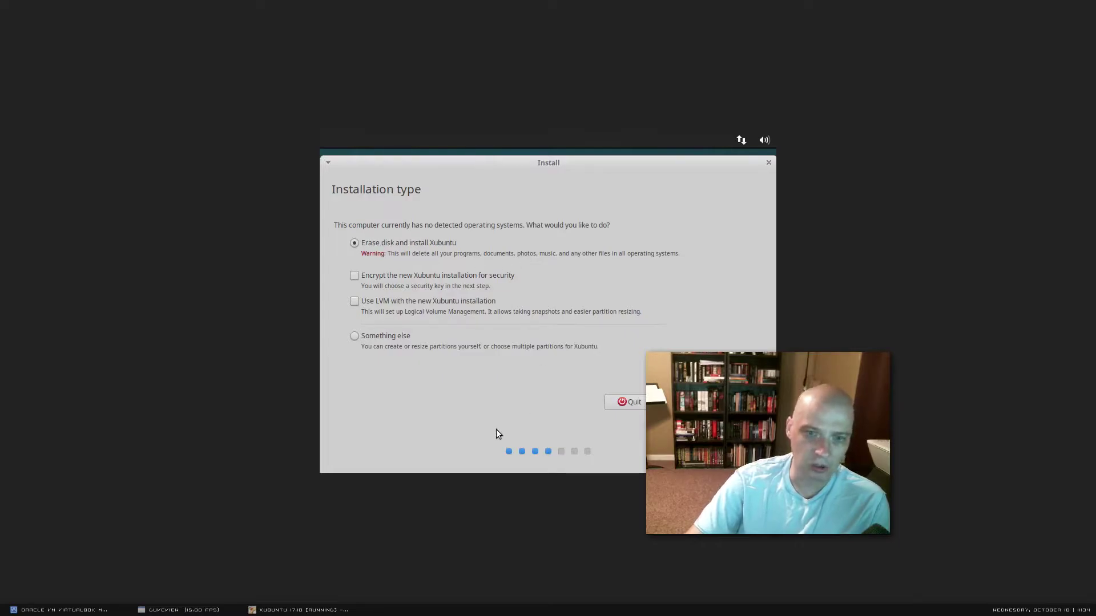
pyautogui.click(706, 421)
pyautogui.click(728, 404)
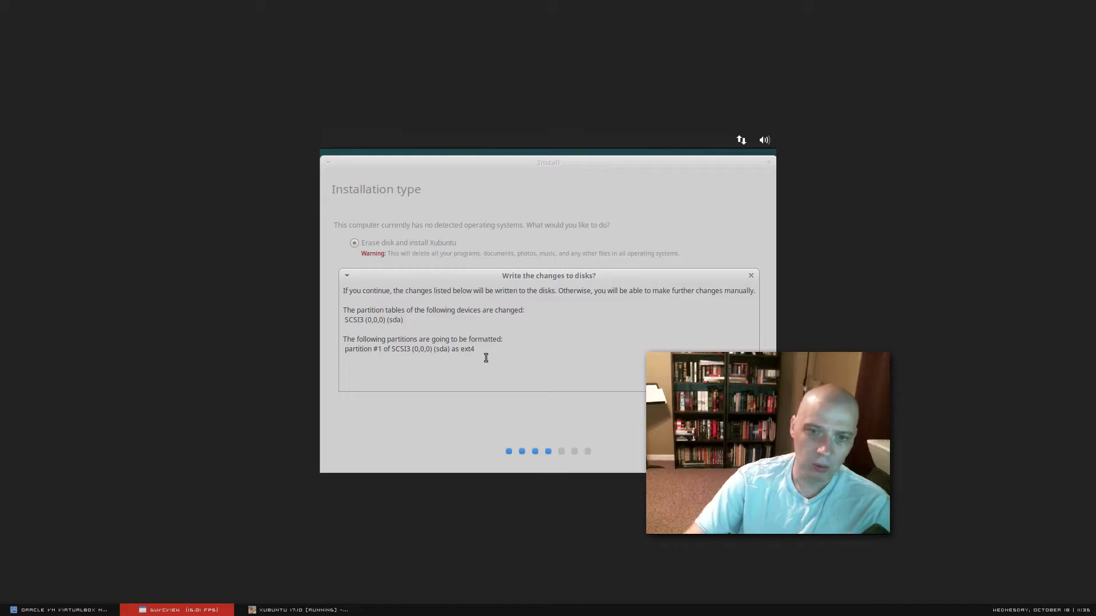
pyautogui.click(486, 405)
pyautogui.press('Escape')
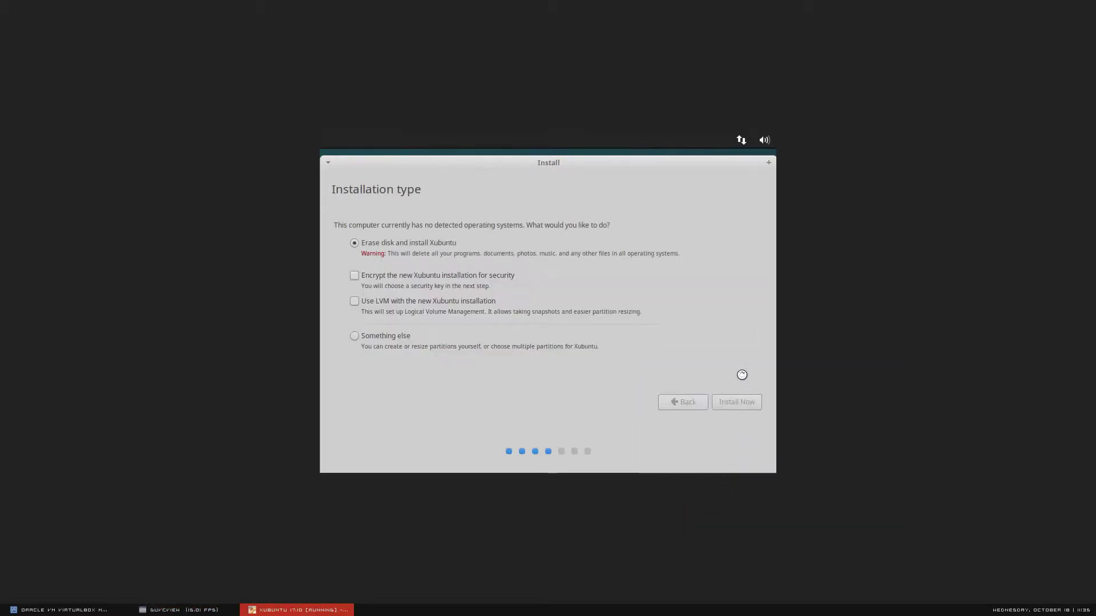
pyautogui.click(212, 612)
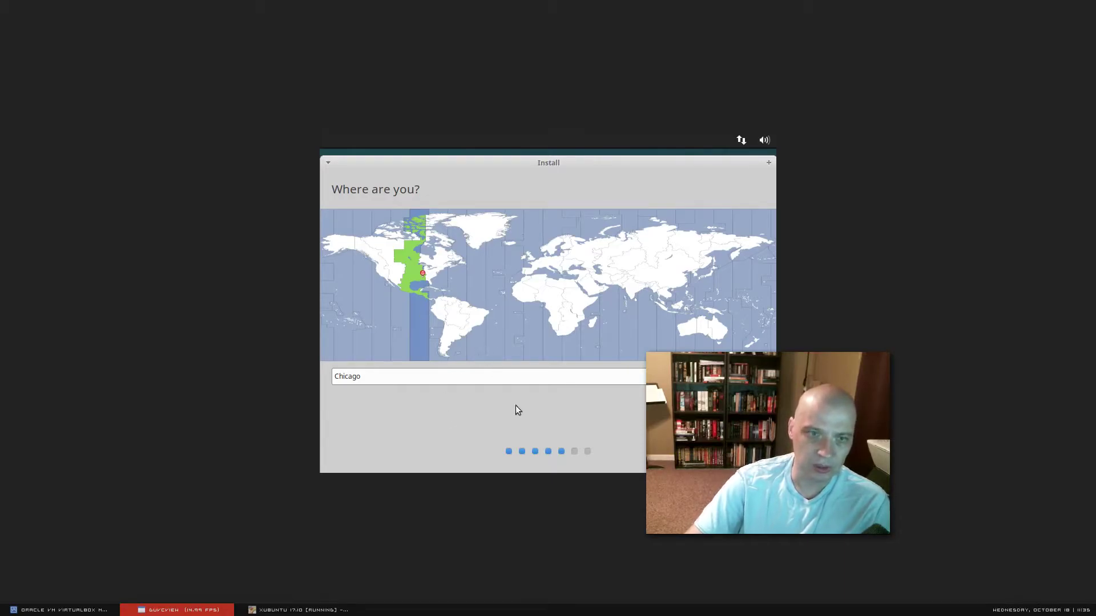
# - Accept Chicago as the location on the Where are you? page
pyautogui.click(577, 426)
pyautogui.click(736, 403)
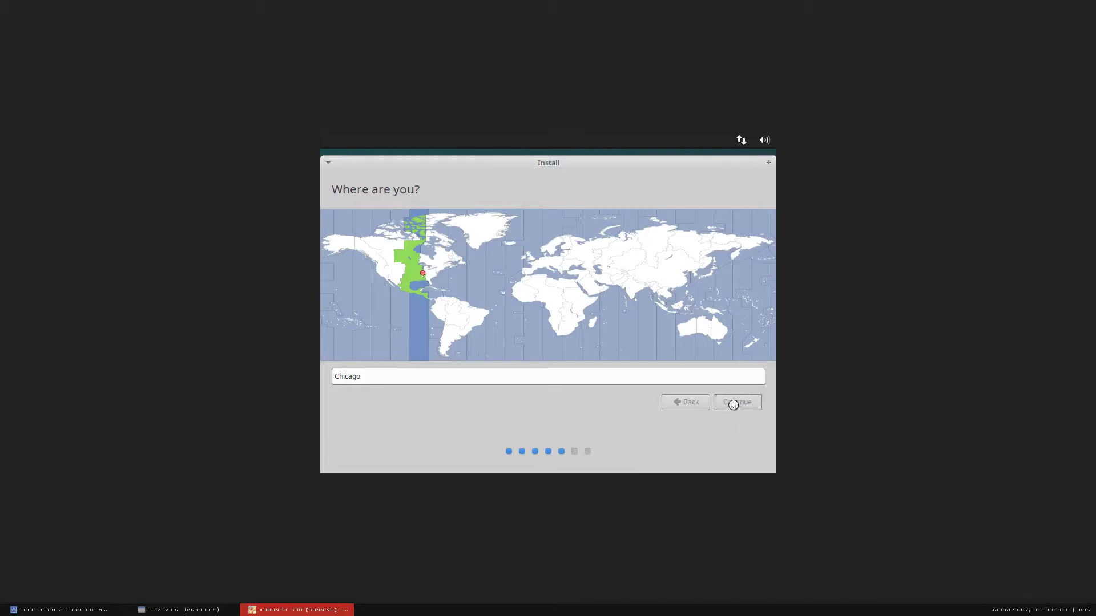
pyautogui.click(208, 610)
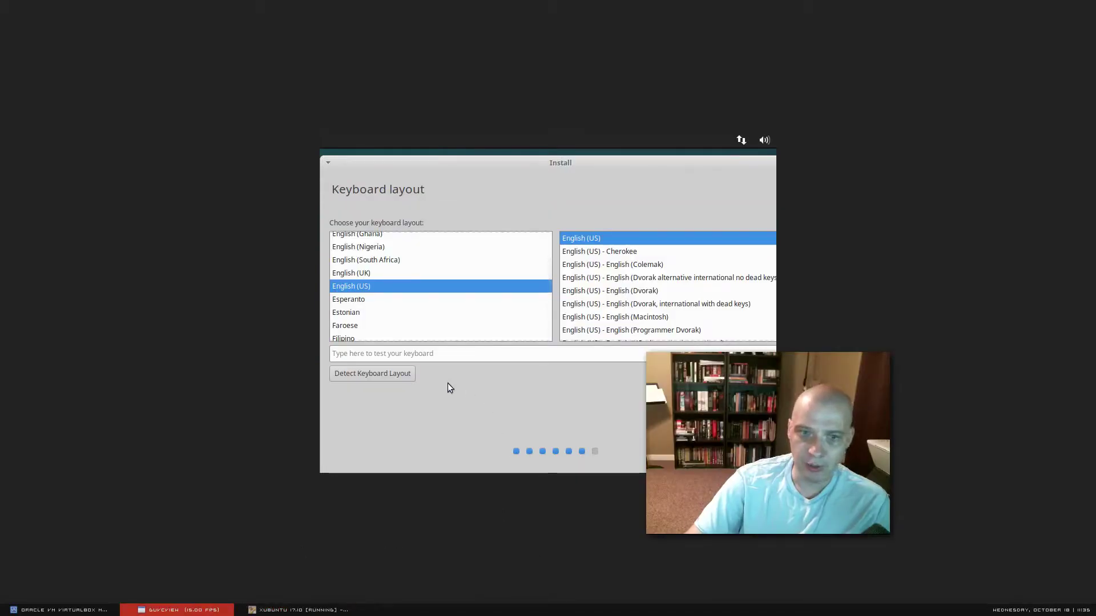
# - Test the English (US) keyboard layout with 'this is a test' and accept it
pyautogui.click(451, 353)
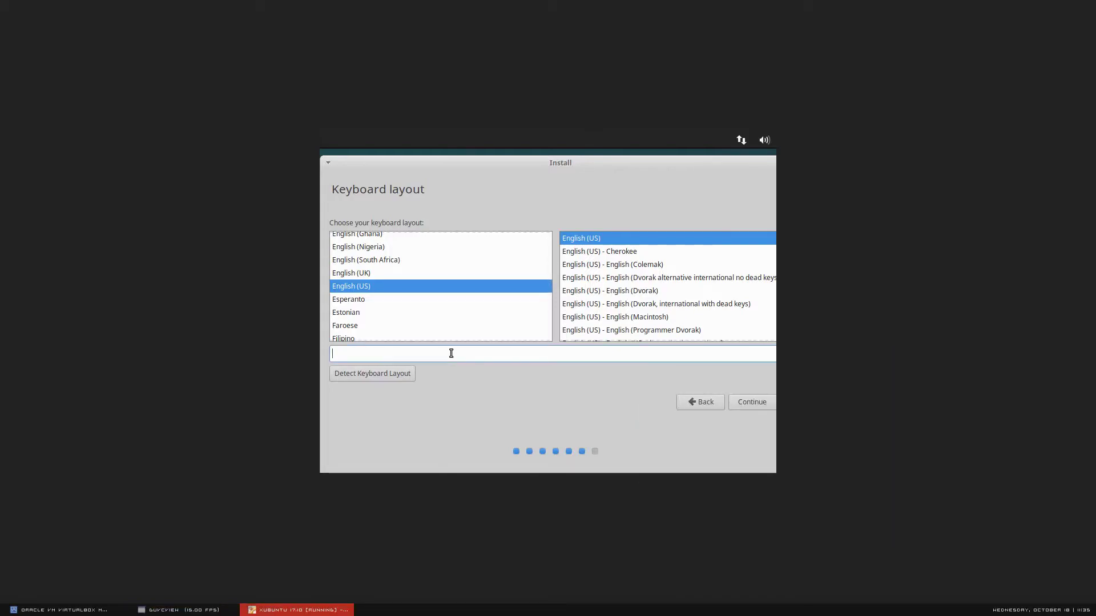
pyautogui.write('this is a test')
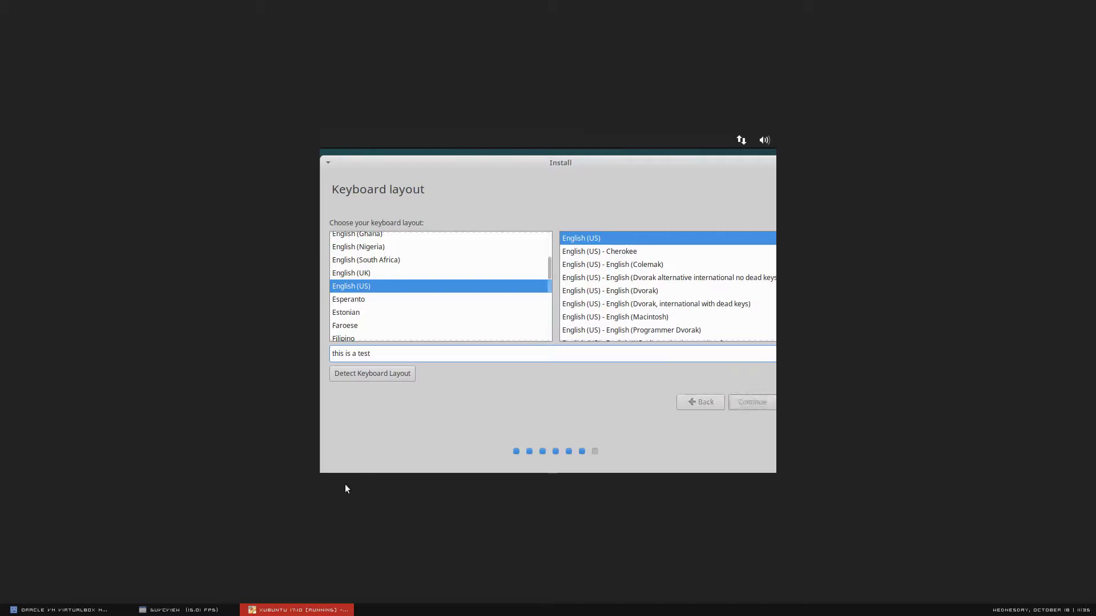
pyautogui.click(178, 610)
pyautogui.press('Return')
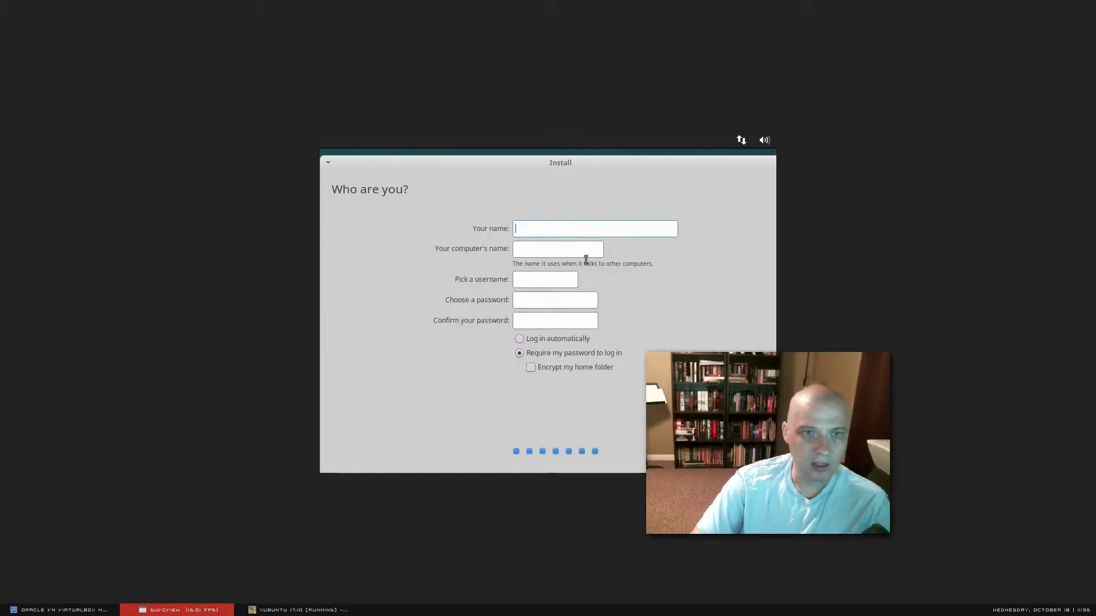
# - Fill in the name and username 'xubuntu', enter and confirm the account password, and continue installing
pyautogui.click(581, 226)
pyautogui.write('xubuntu')
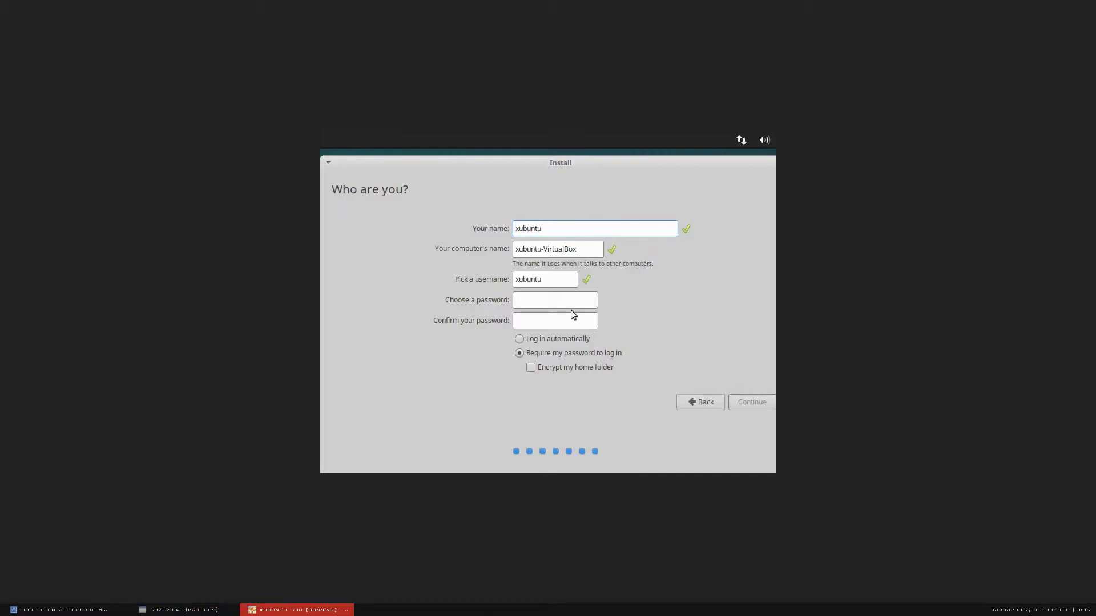
pyautogui.write('xubuntu')
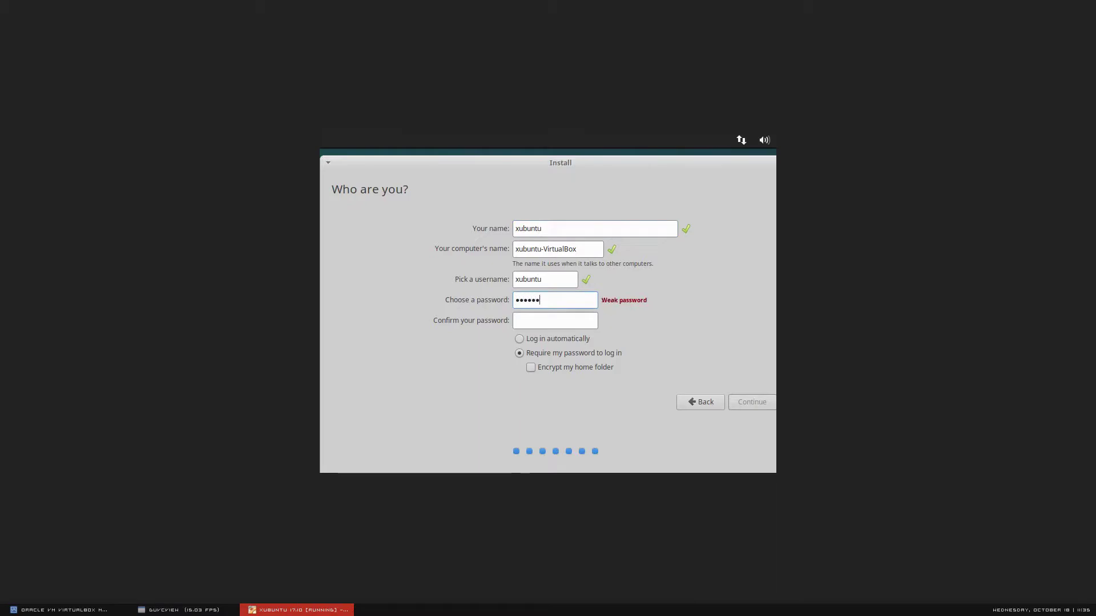
pyautogui.press('Tab')
pyautogui.write('xubuntu')
pyautogui.click(177, 609)
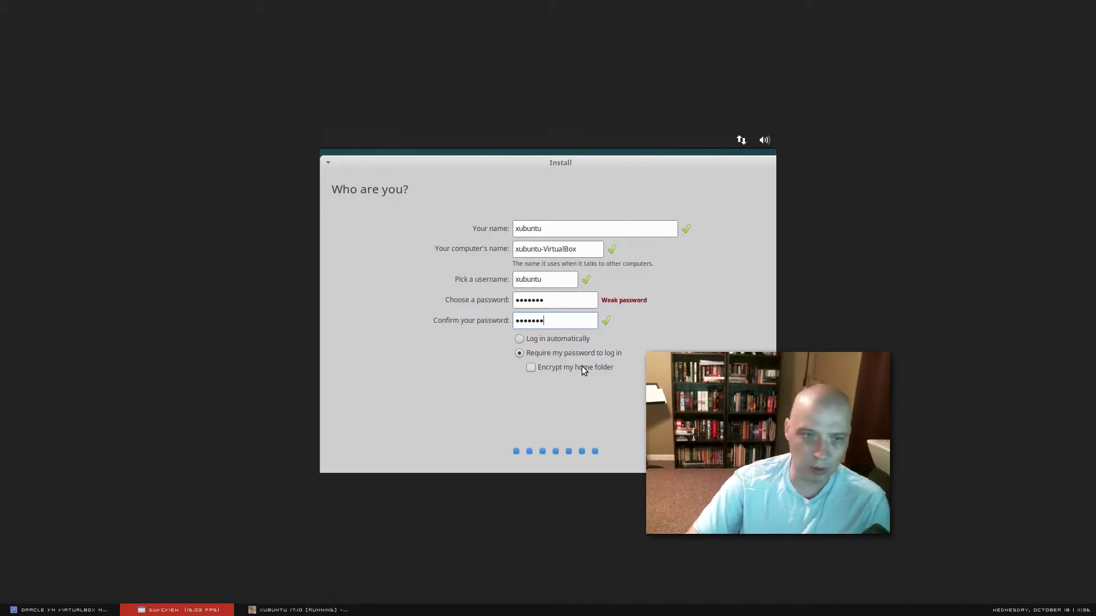
pyautogui.click(582, 399)
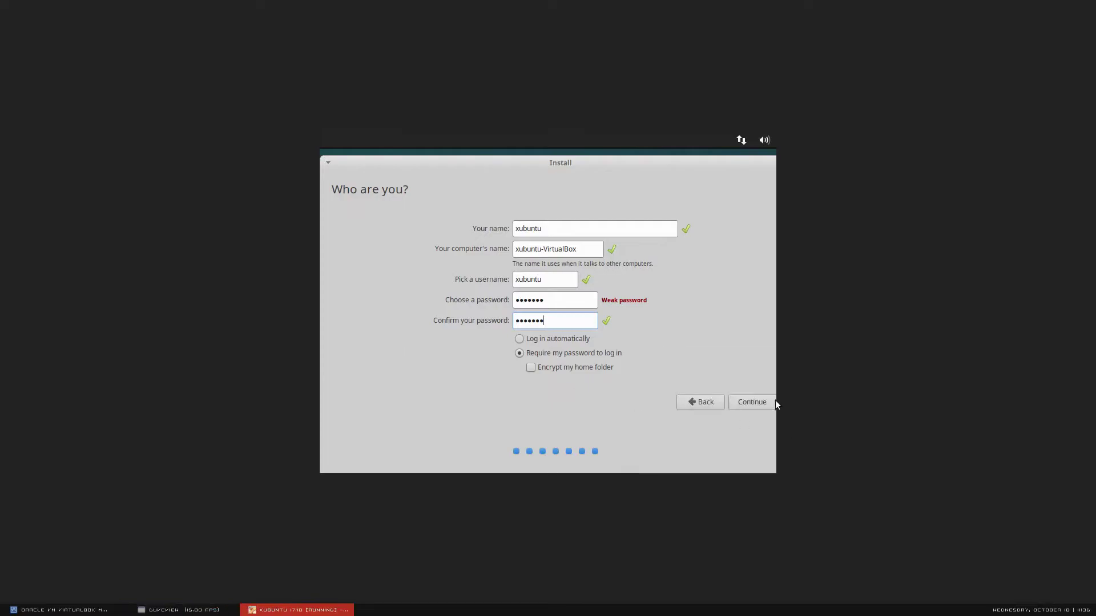
pyautogui.click(752, 402)
pyautogui.click(183, 609)
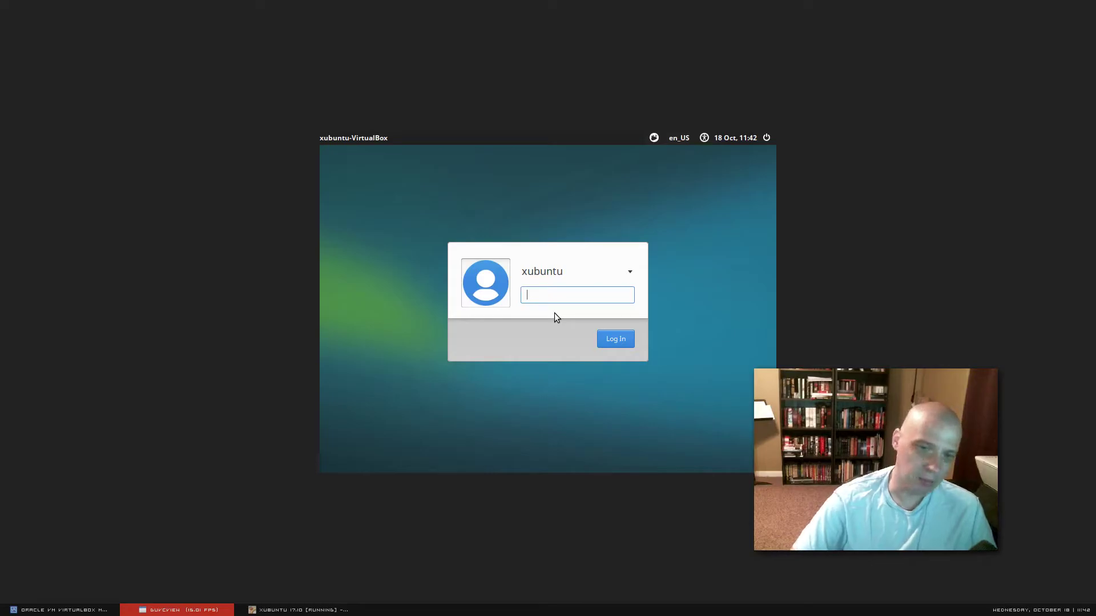
# - Enter user xubuntu's password on the login screen and log in
pyautogui.click(584, 294)
pyautogui.write('x')
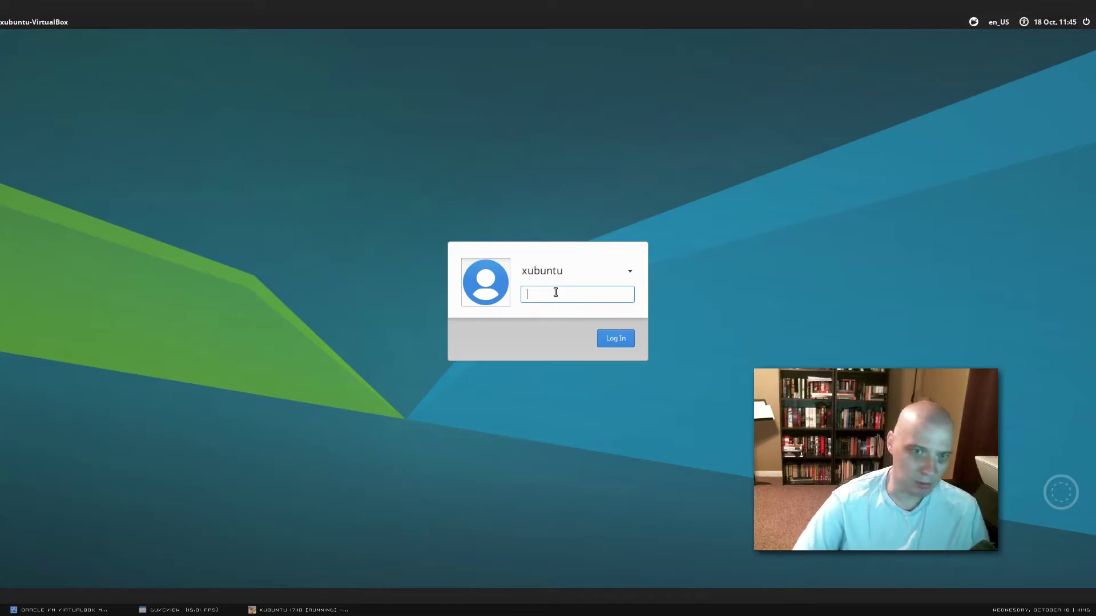
pyautogui.write('***')
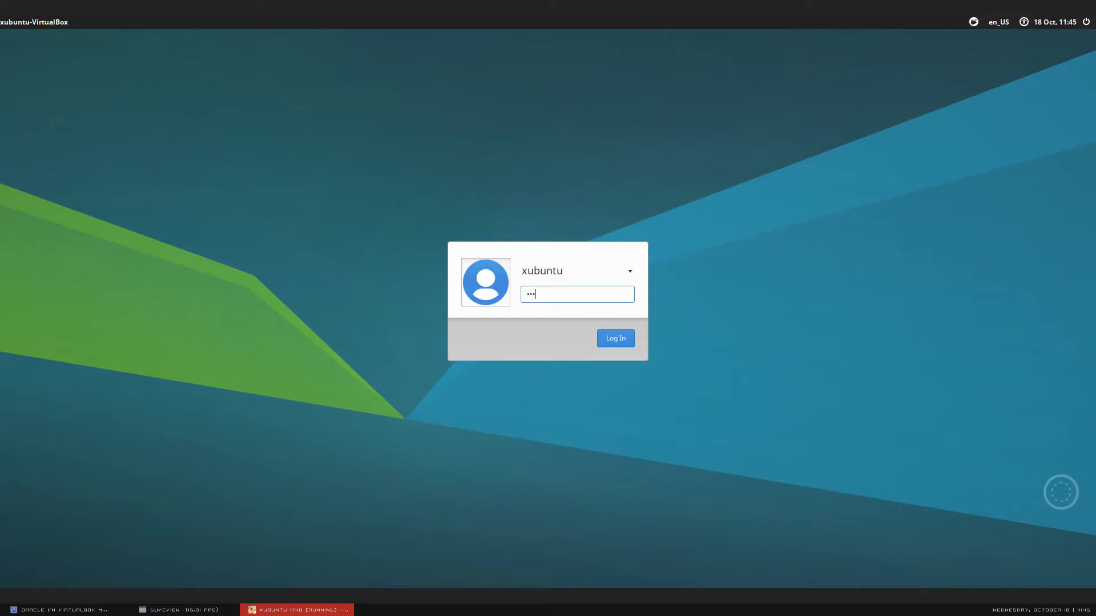
pyautogui.press('Return')
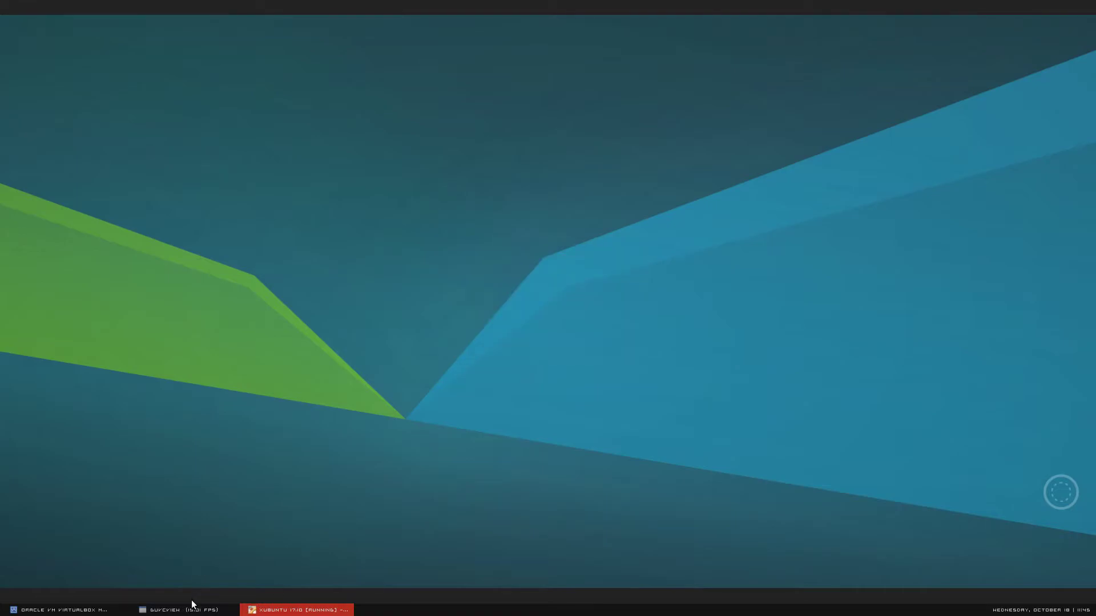
# - Wait for the Xfce panel and Trash, File System, Home and VBoxAdditions icons to appear
pyautogui.click(187, 613)
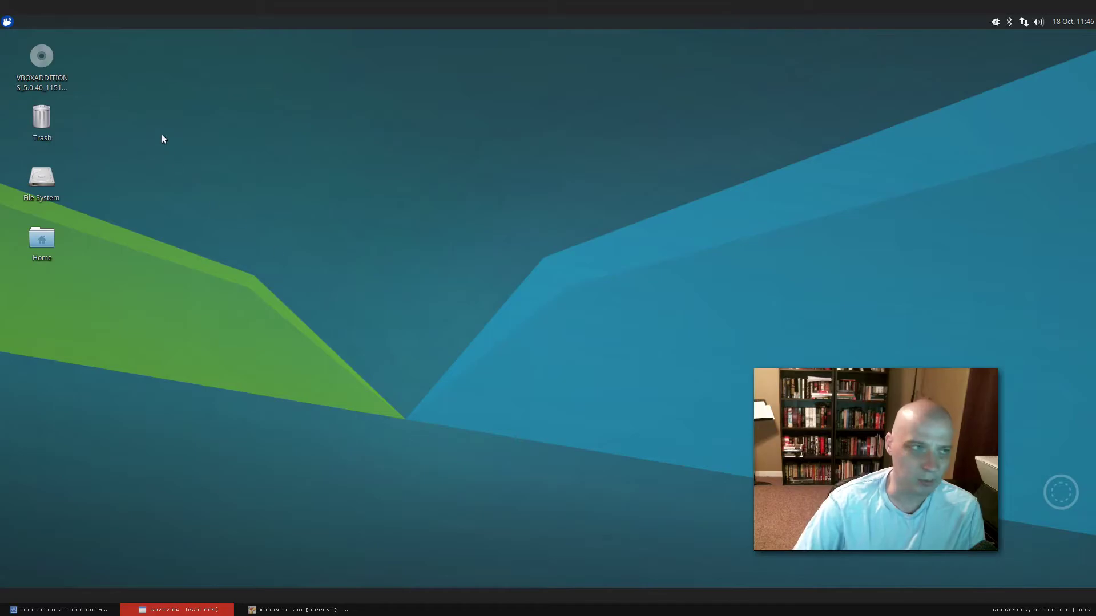
# - Open the Whisker menu on Accessories, listing Archive Manager, Calculator, Catfish File Search and Mousepad
pyautogui.click(7, 25)
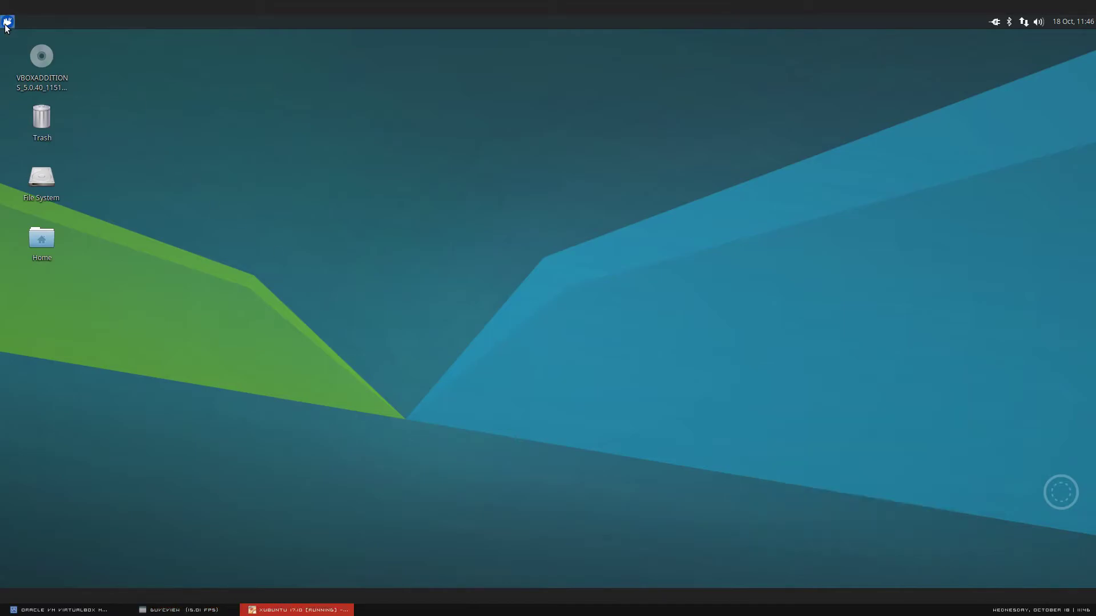
pyautogui.click(7, 25)
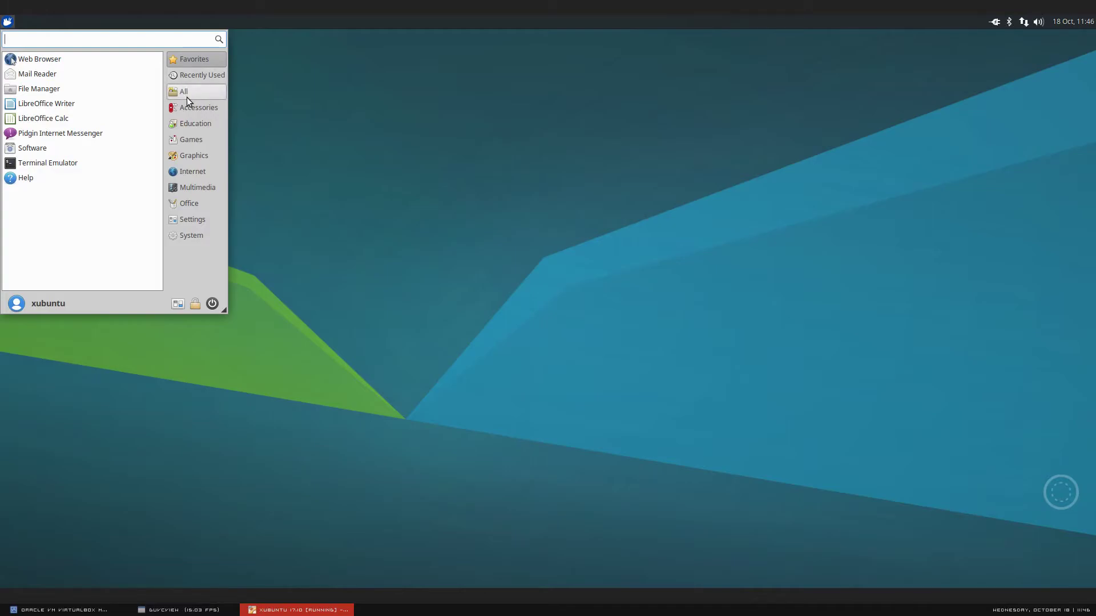
pyautogui.click(186, 109)
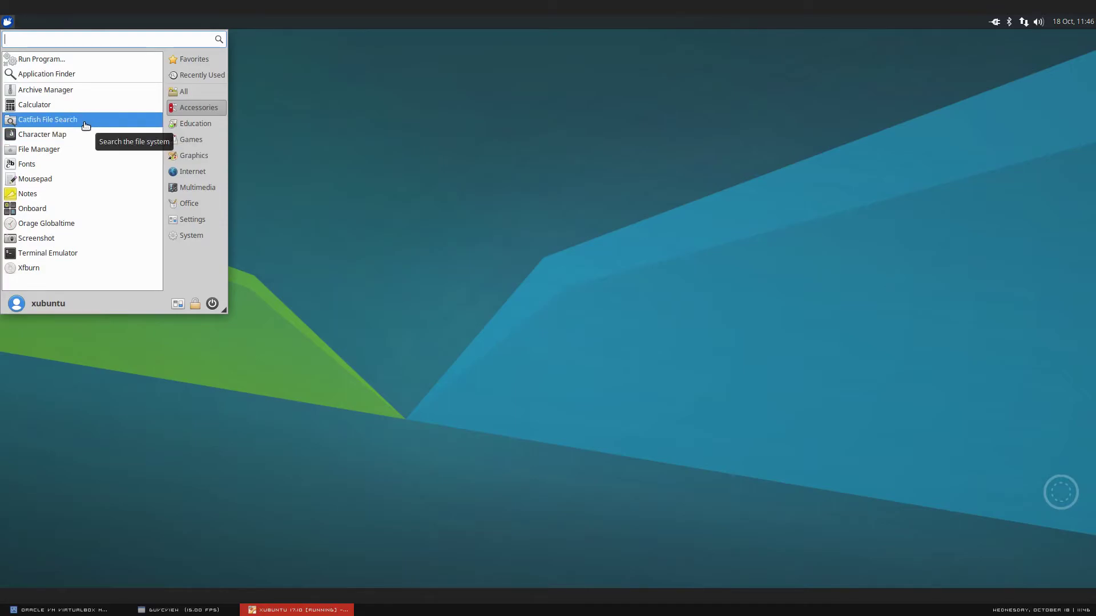
# - Launch Thunar on /home/xubuntu, move its window left, and view then close About Thunar
pyautogui.click(76, 150)
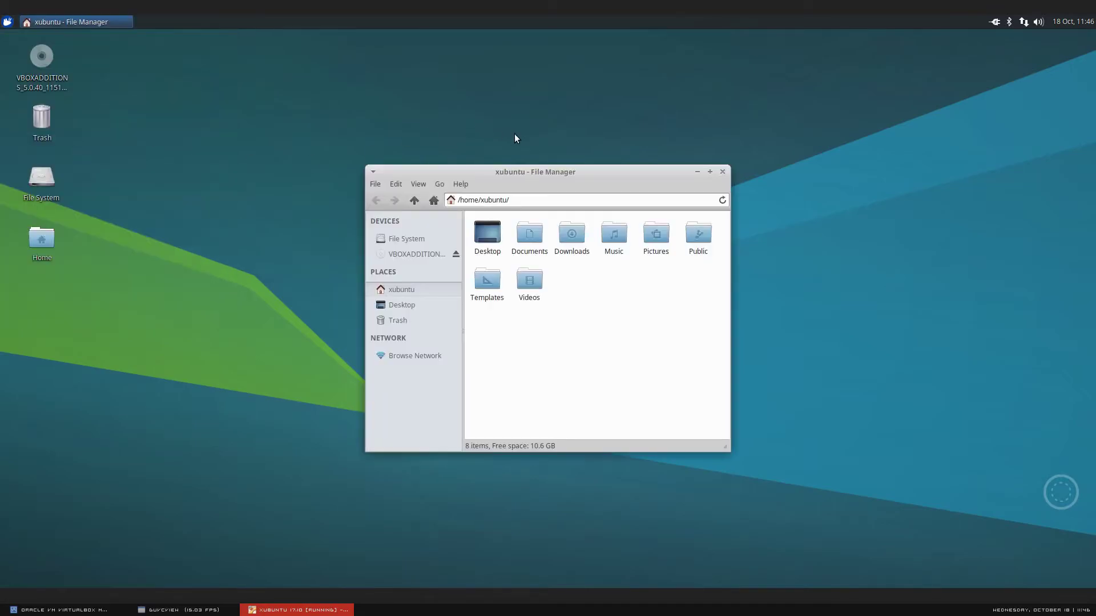
pyautogui.moveTo(589, 170); pyautogui.dragTo(384, 187)
pyautogui.click(249, 202)
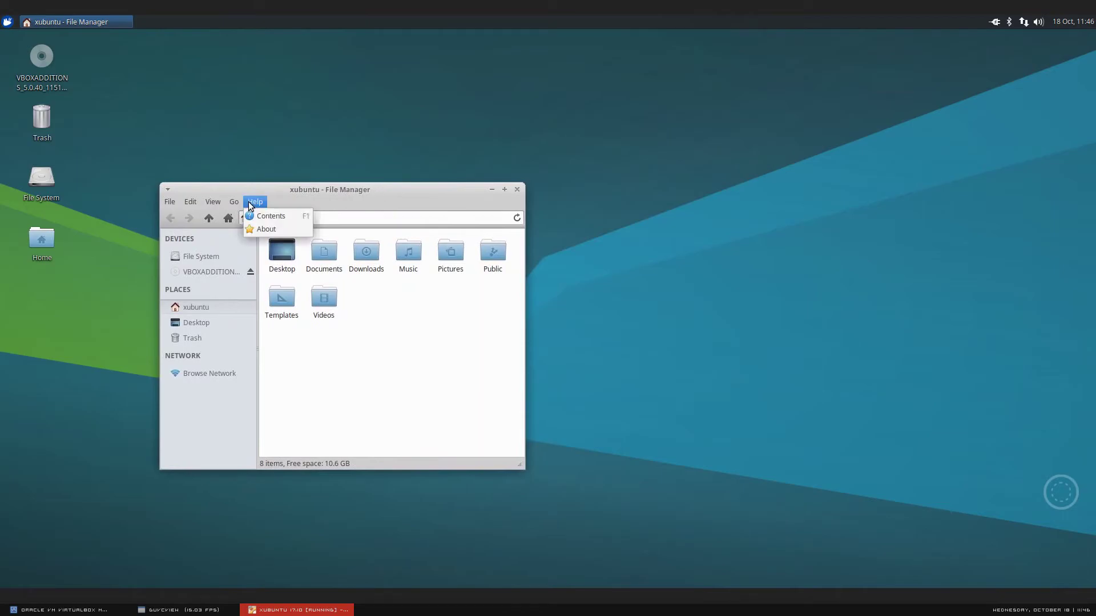
pyautogui.click(274, 229)
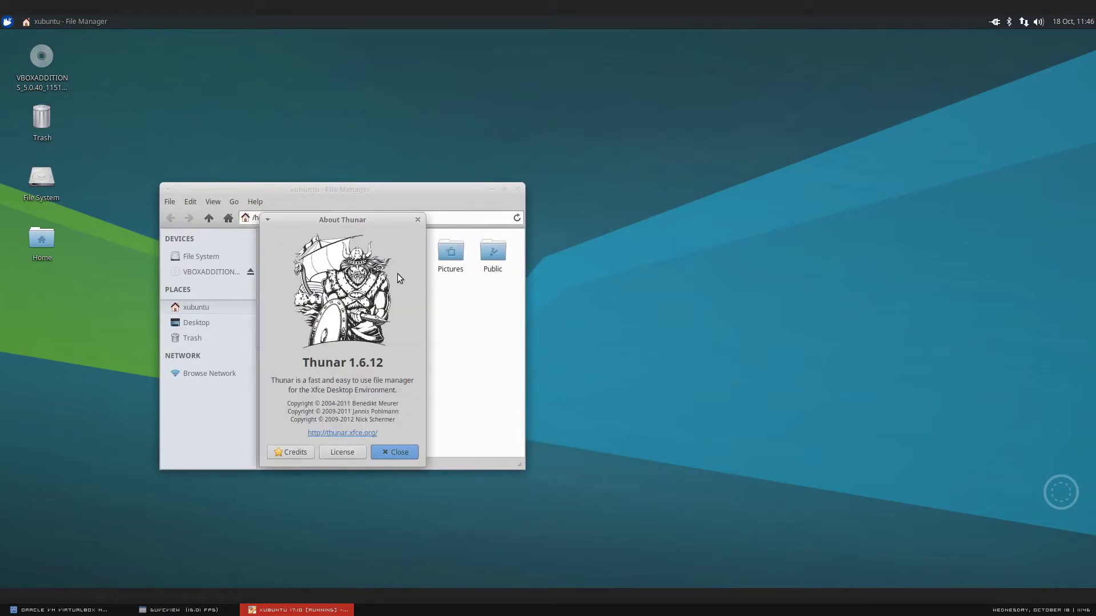
pyautogui.click(417, 219)
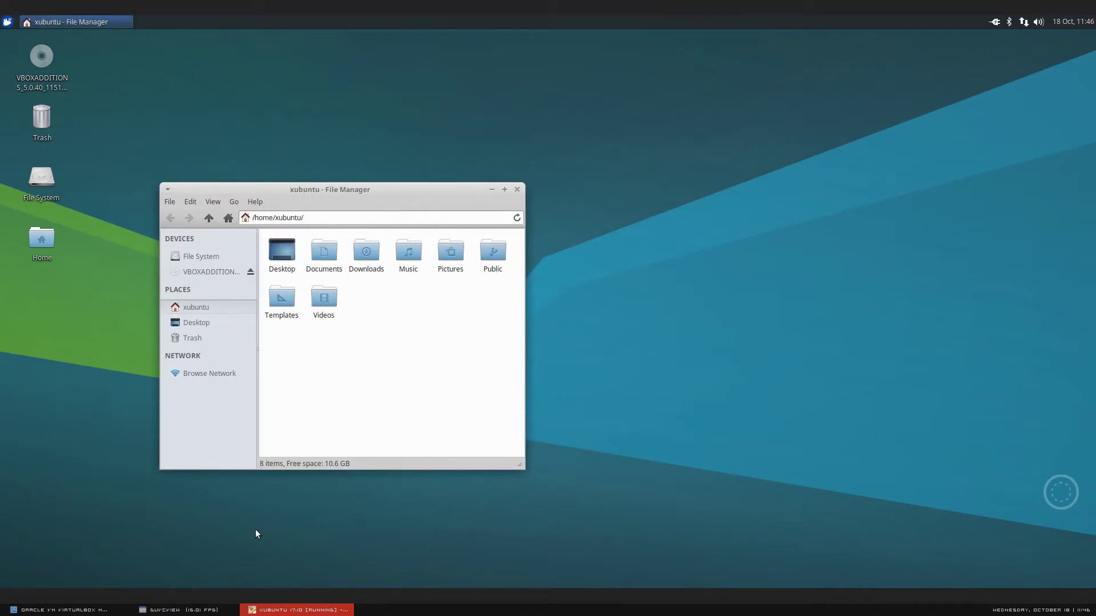
pyautogui.click(197, 610)
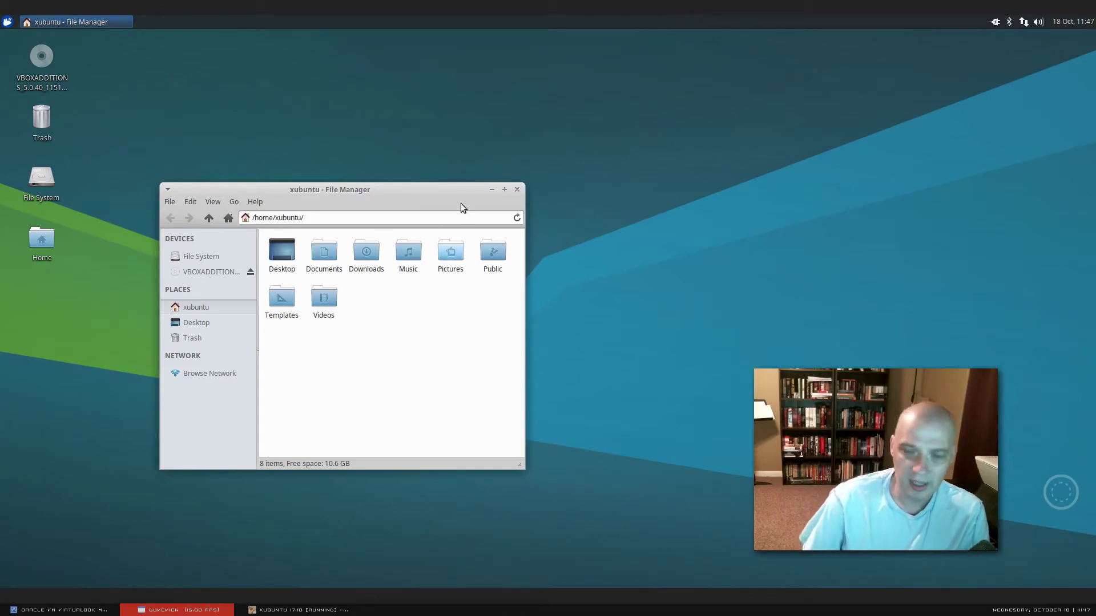
# - Close the File Manager and launch Mousepad from the Whisker menu's Accessories category
pyautogui.click(517, 189)
pyautogui.click(8, 22)
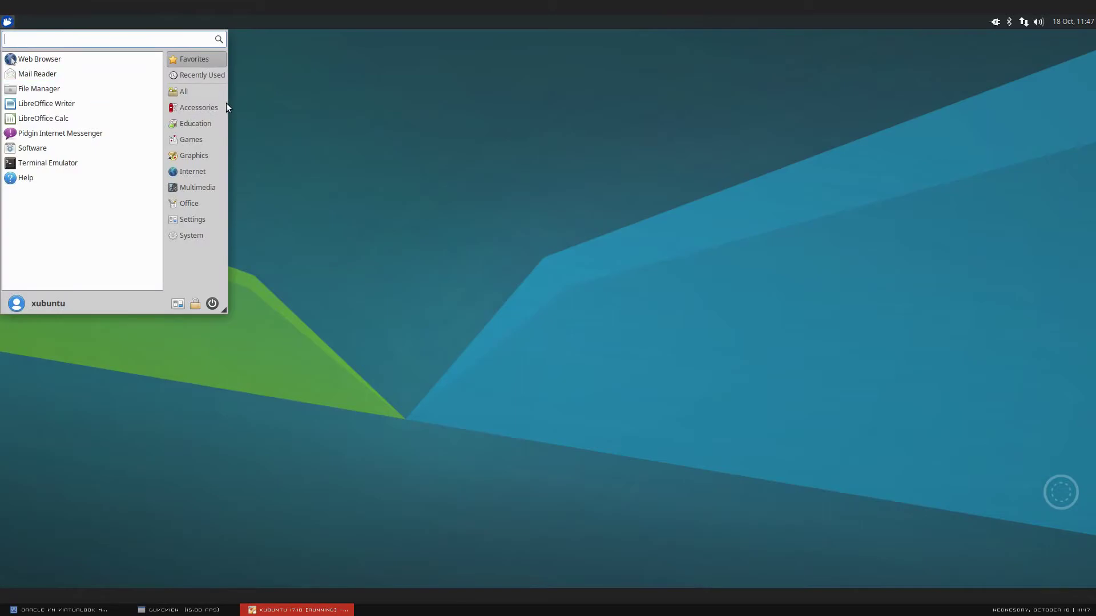
pyautogui.click(206, 107)
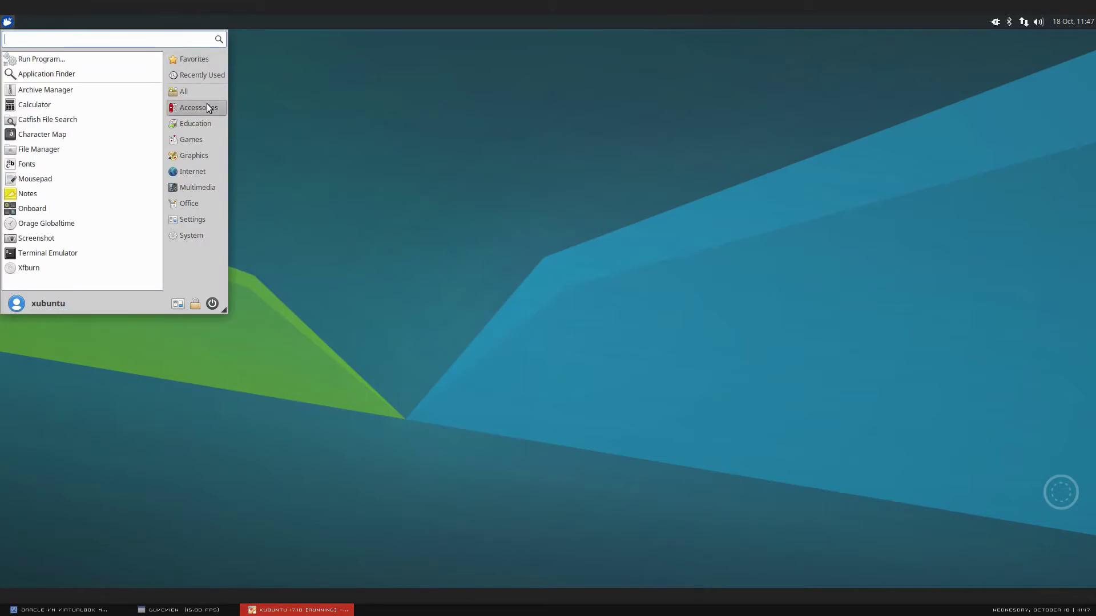
pyautogui.click(97, 179)
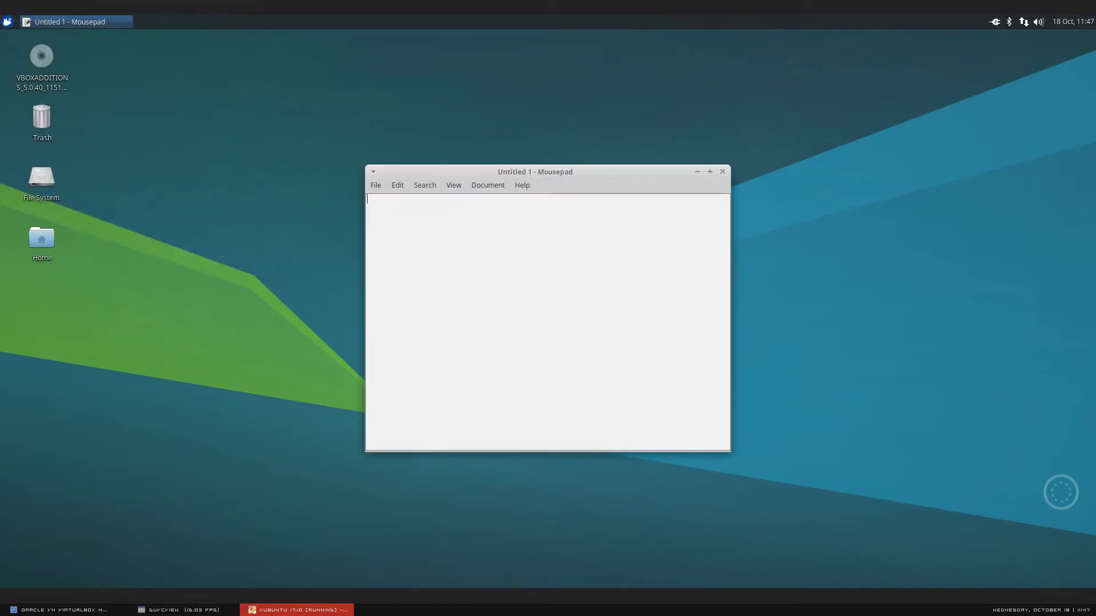
pyautogui.click(151, 612)
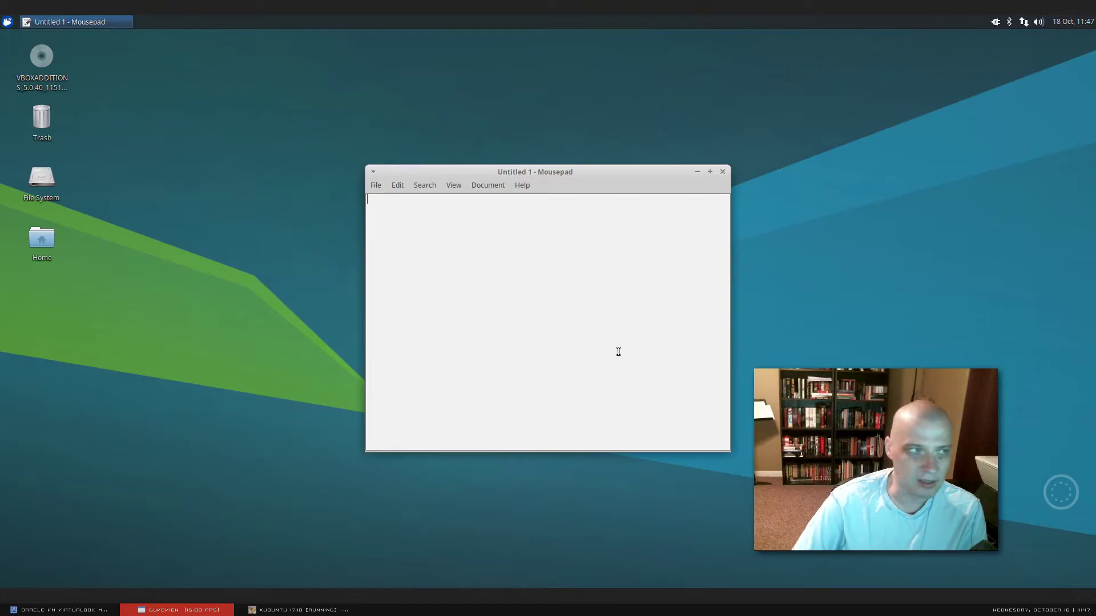
# - Focus the blank Untitled 1 document, shift the Mousepad window left, then close it
pyautogui.click(681, 198)
pyautogui.moveTo(658, 175); pyautogui.dragTo(569, 176)
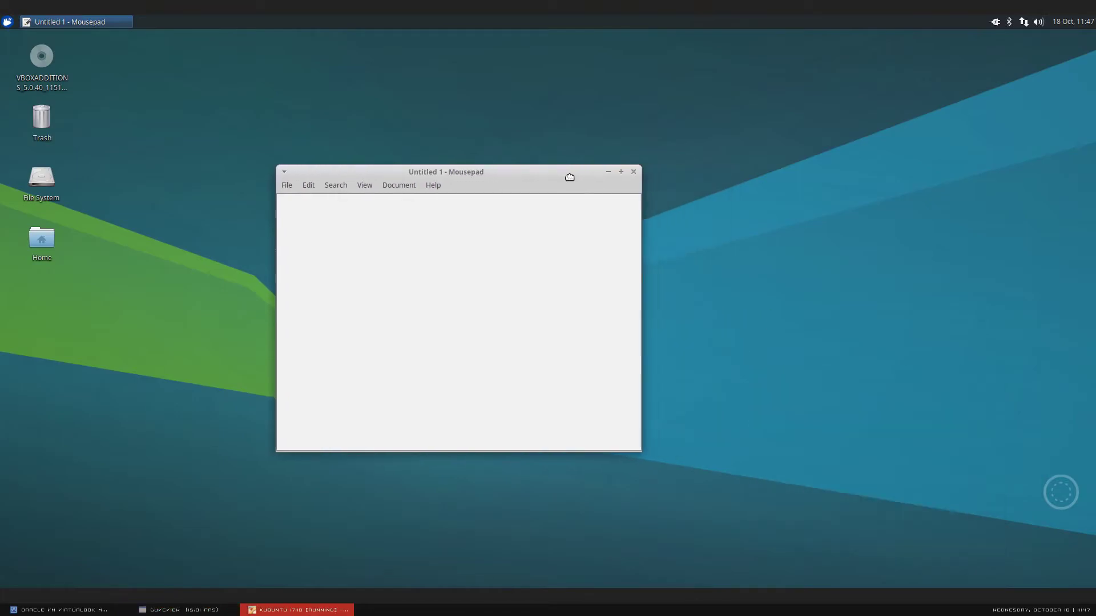
pyautogui.click(633, 172)
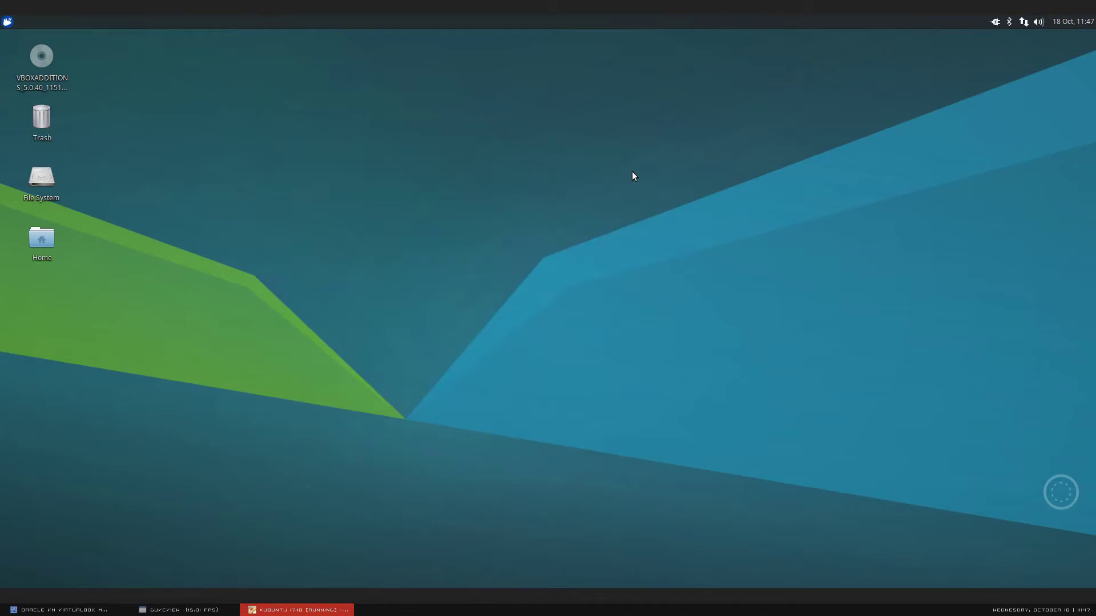
pyautogui.click(149, 610)
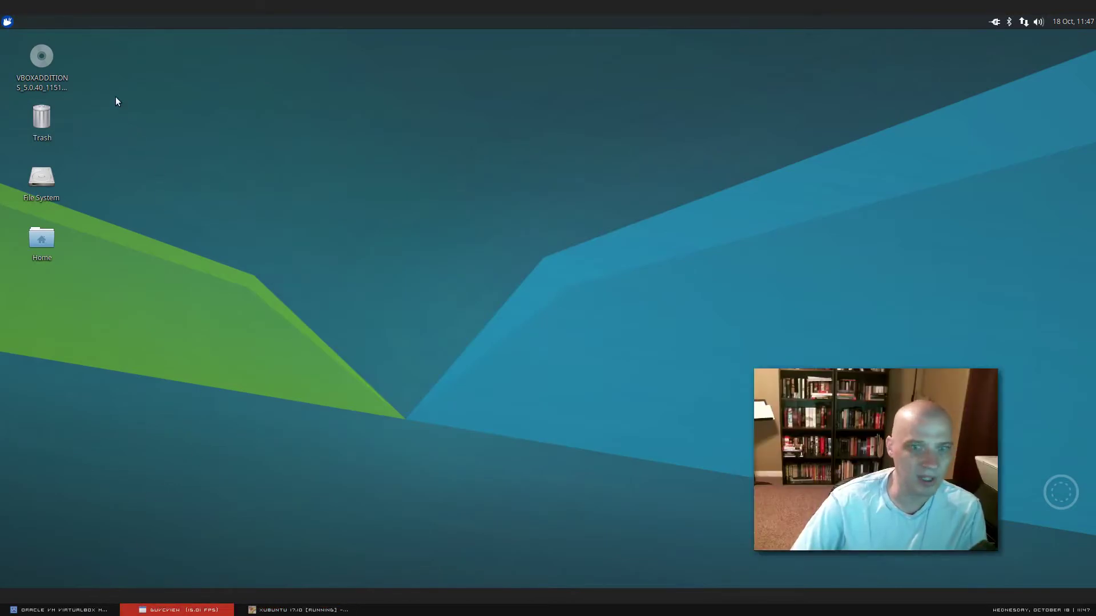
pyautogui.click(8, 21)
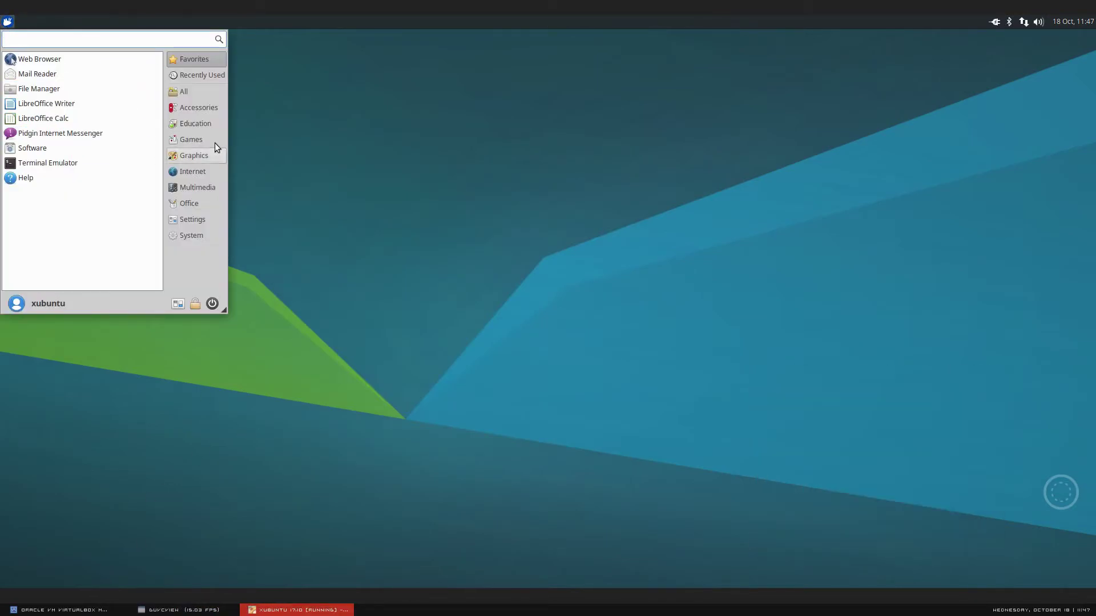
pyautogui.click(200, 108)
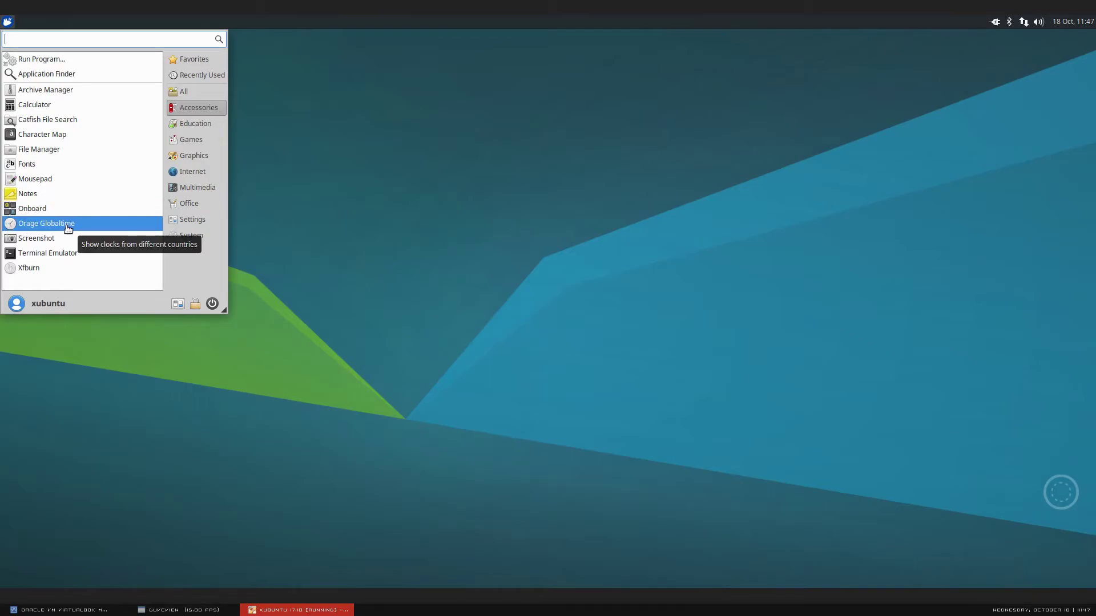
pyautogui.click(79, 257)
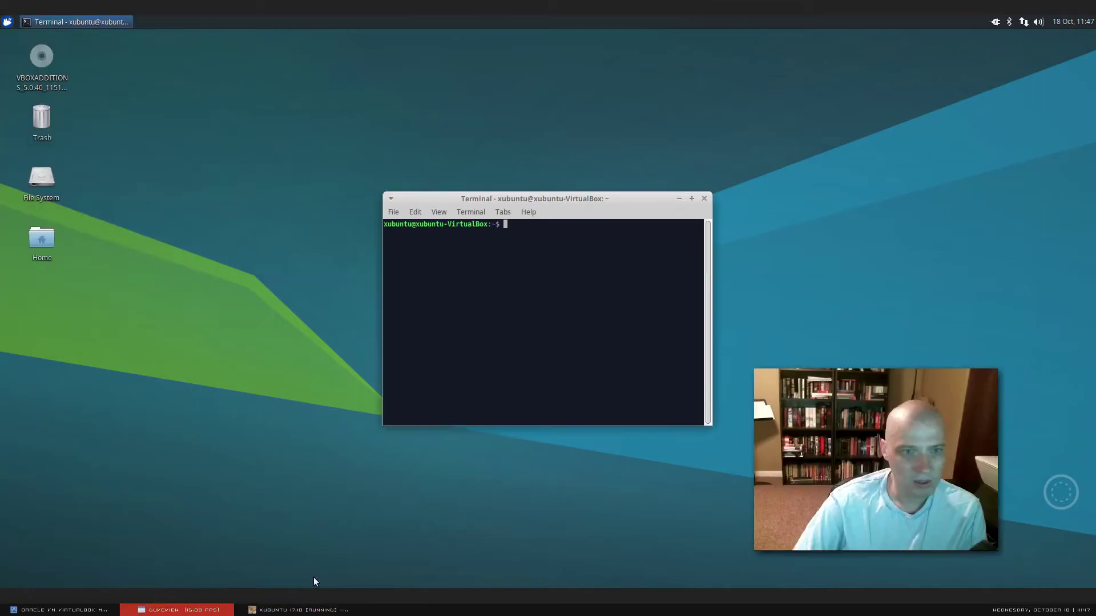
pyautogui.click(529, 212)
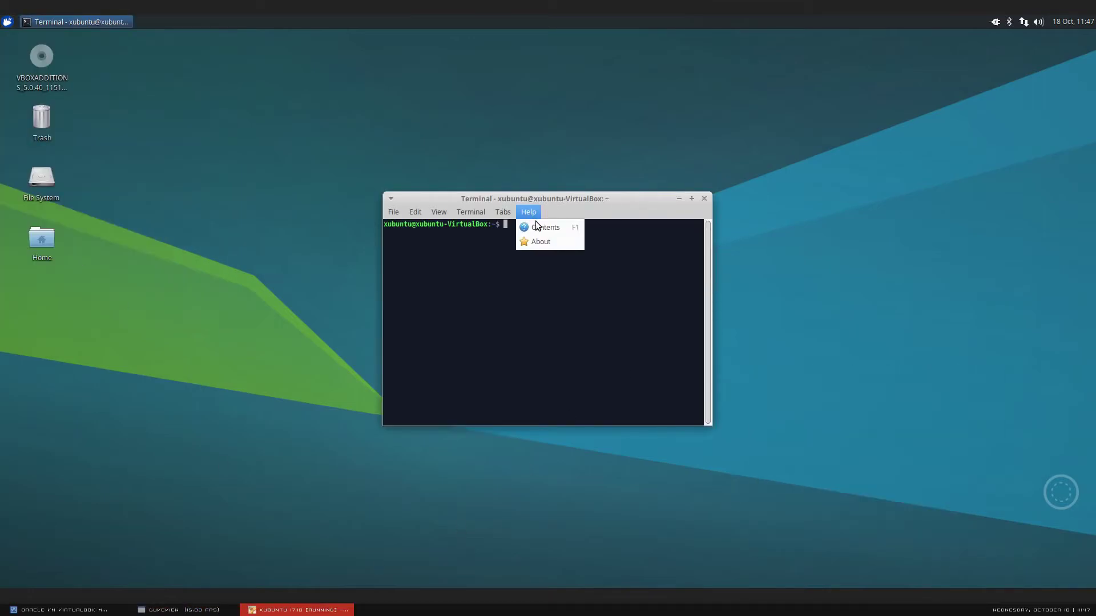
pyautogui.click(534, 243)
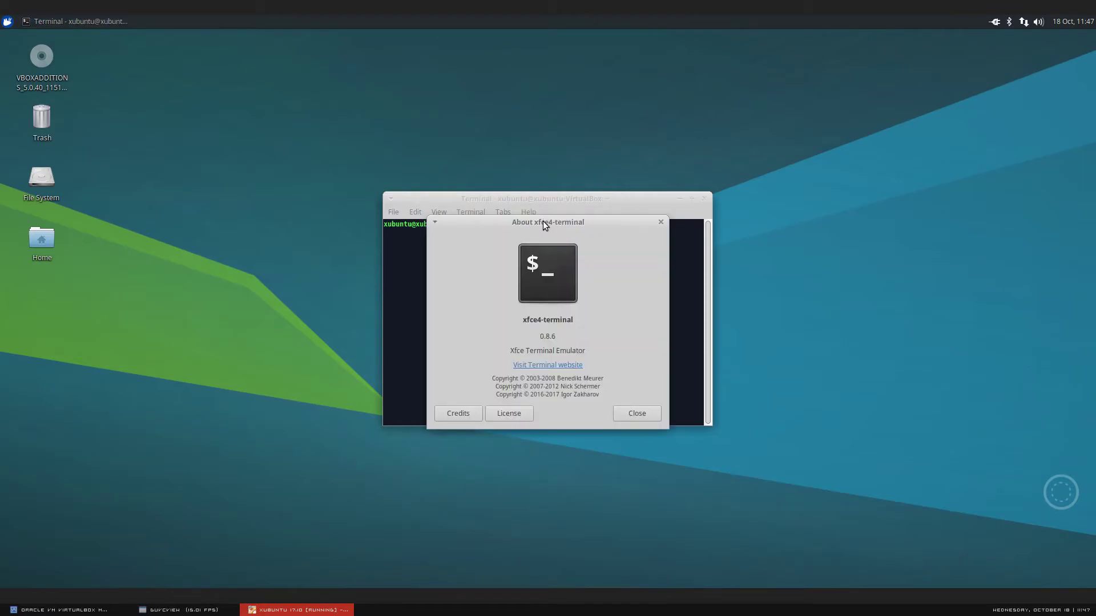
pyautogui.moveTo(543, 221); pyautogui.dragTo(380, 145)
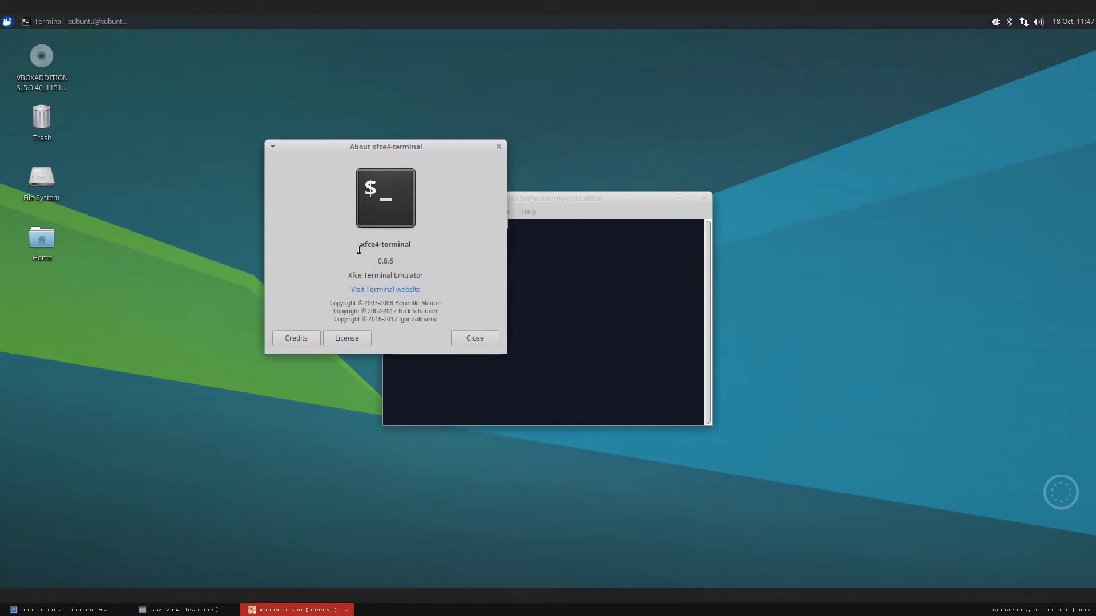
pyautogui.click(497, 148)
pyautogui.click(705, 201)
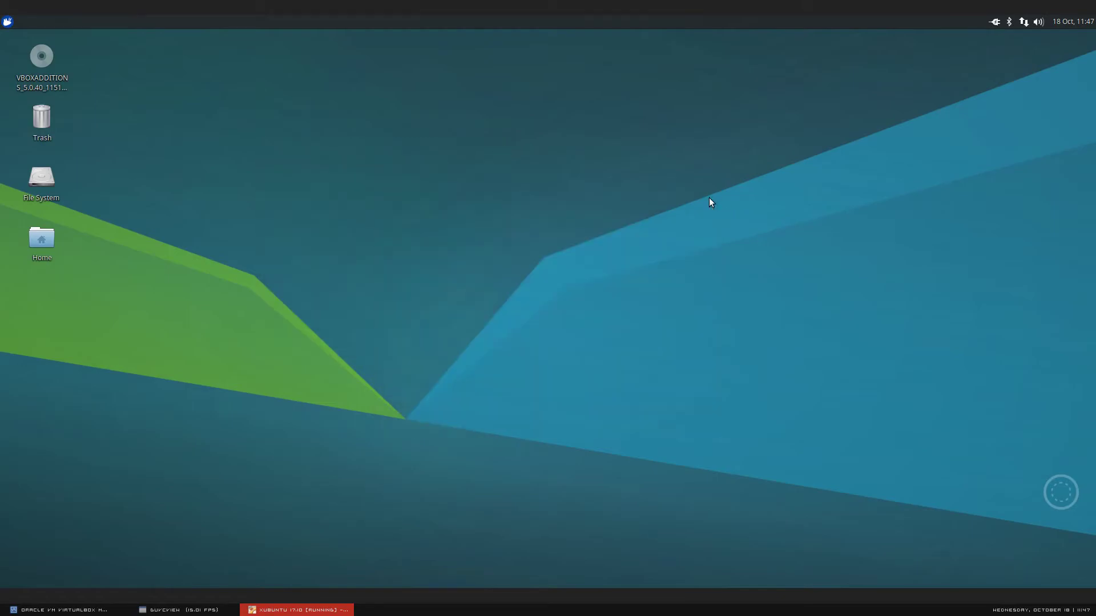
pyautogui.click(211, 609)
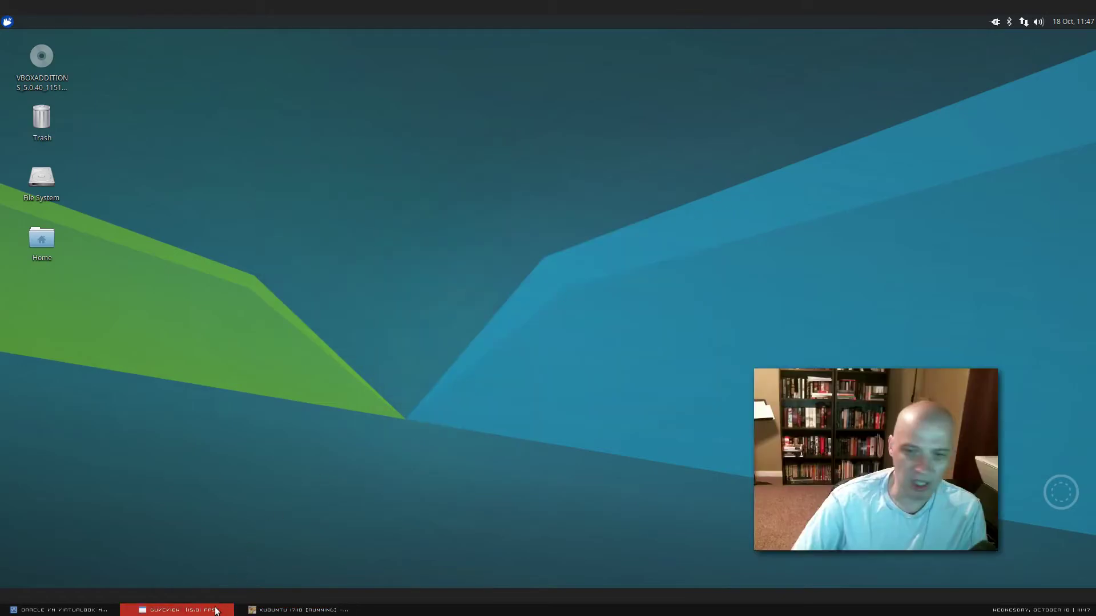
# - Browse the Whisker menu's Education and Games categories, ending on Graphics with Ristretto and Simple Scan
pyautogui.click(8, 21)
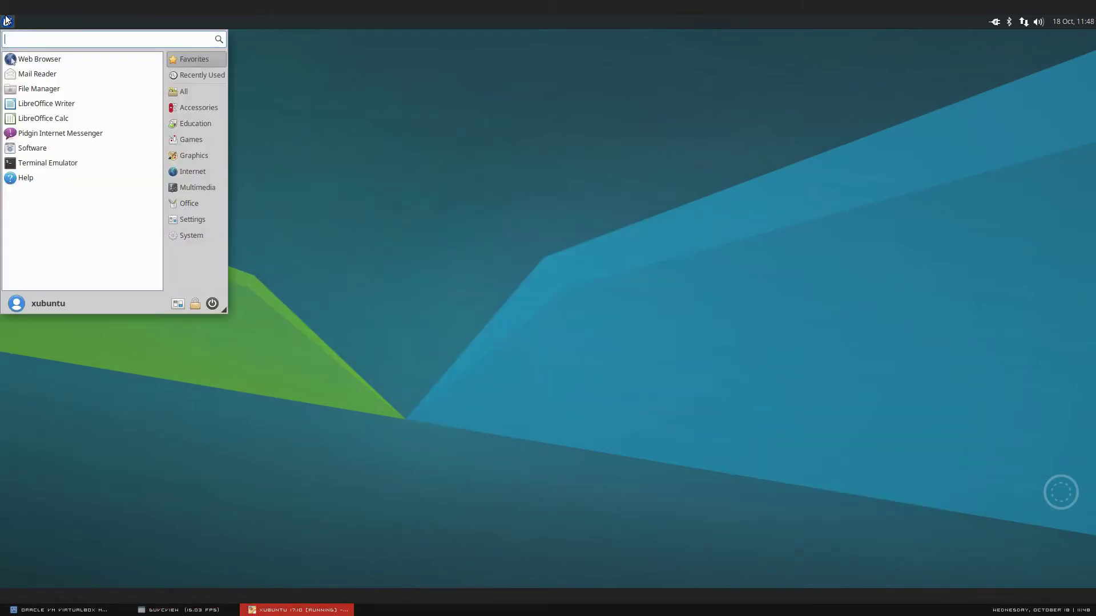
pyautogui.click(190, 118)
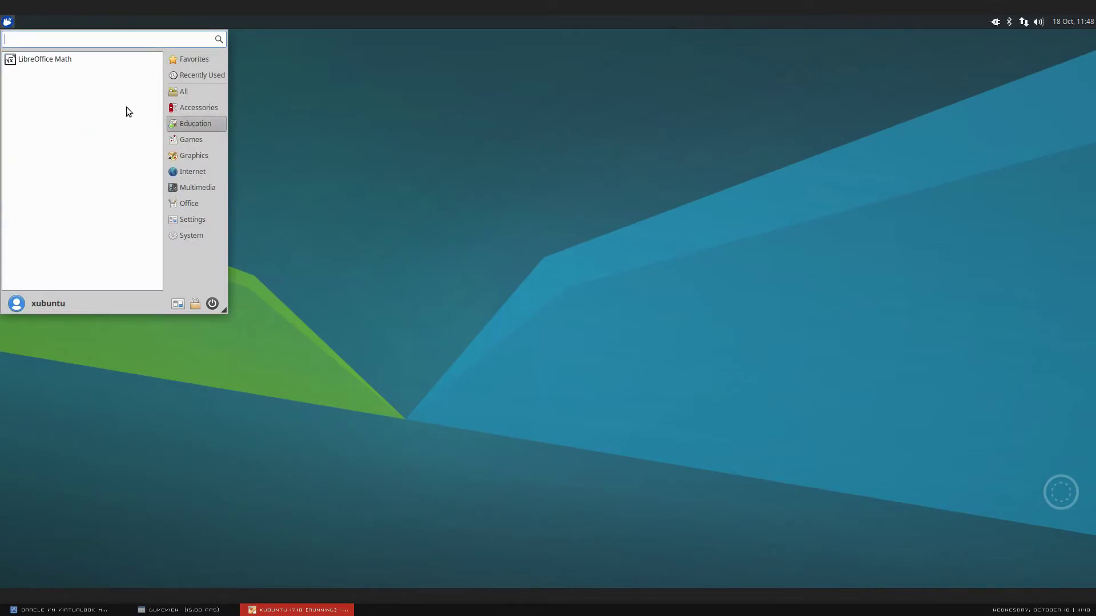
pyautogui.click(194, 142)
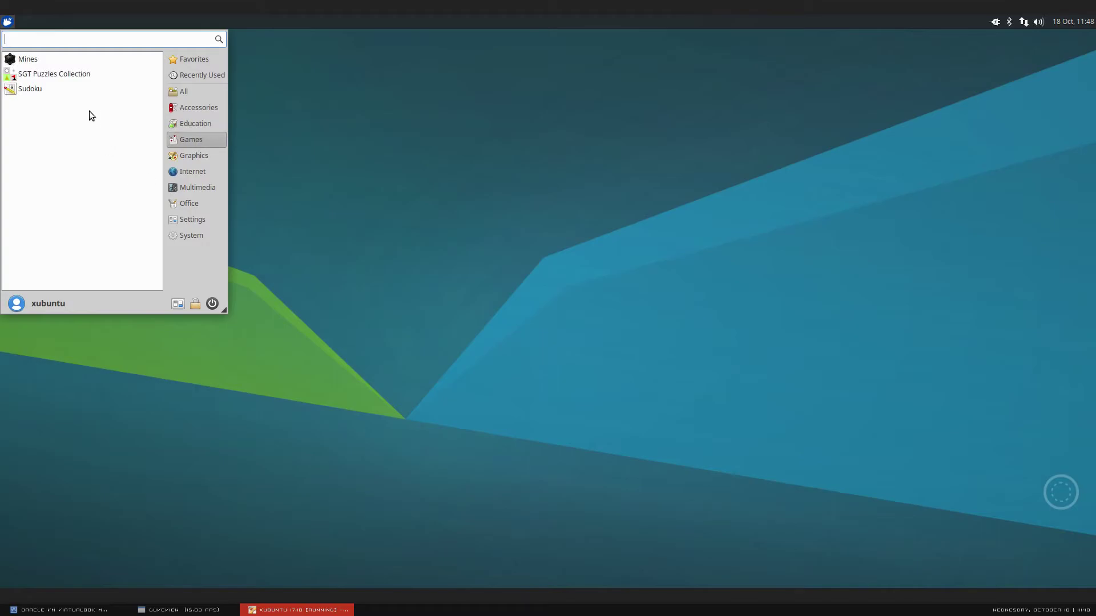
pyautogui.click(205, 156)
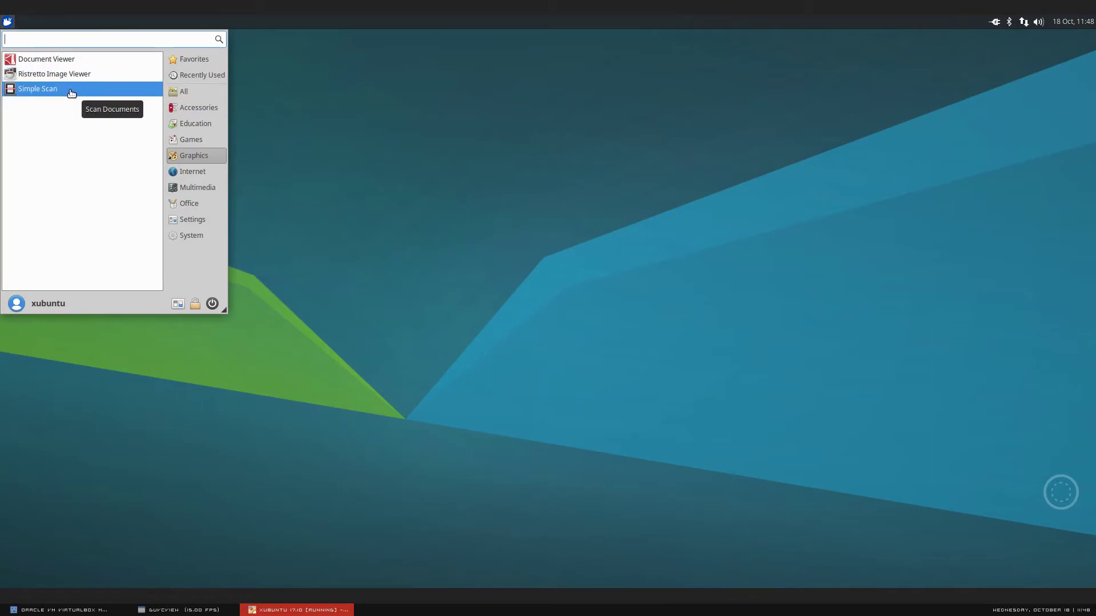
pyautogui.click(179, 611)
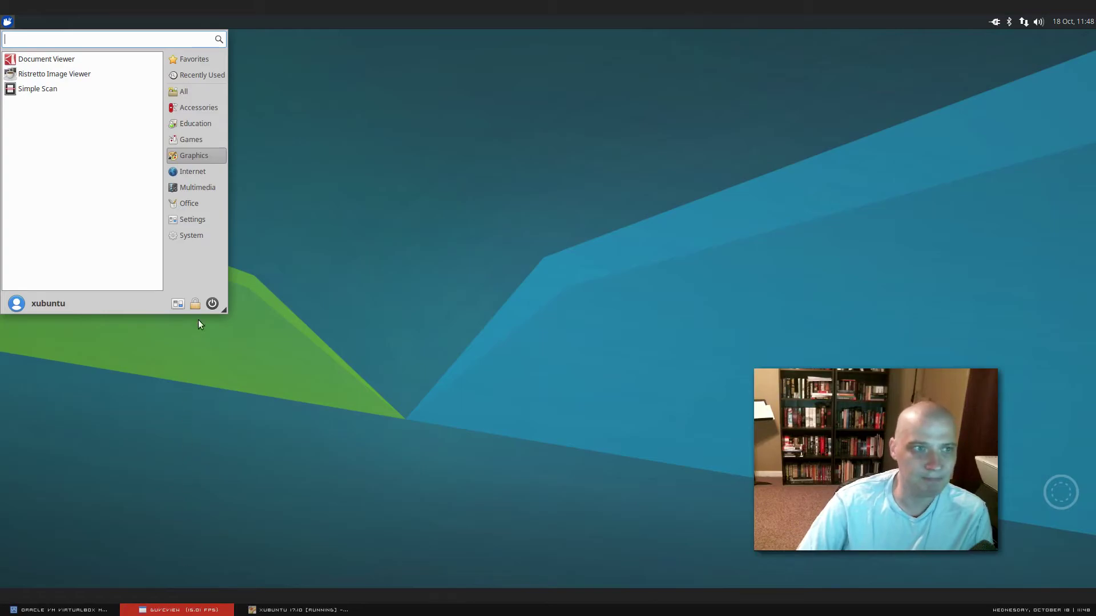
# - List the Internet apps: Firefox Web Browser, Pidgin Internet Messenger, Thunderbird Mail and Transmission
pyautogui.click(192, 172)
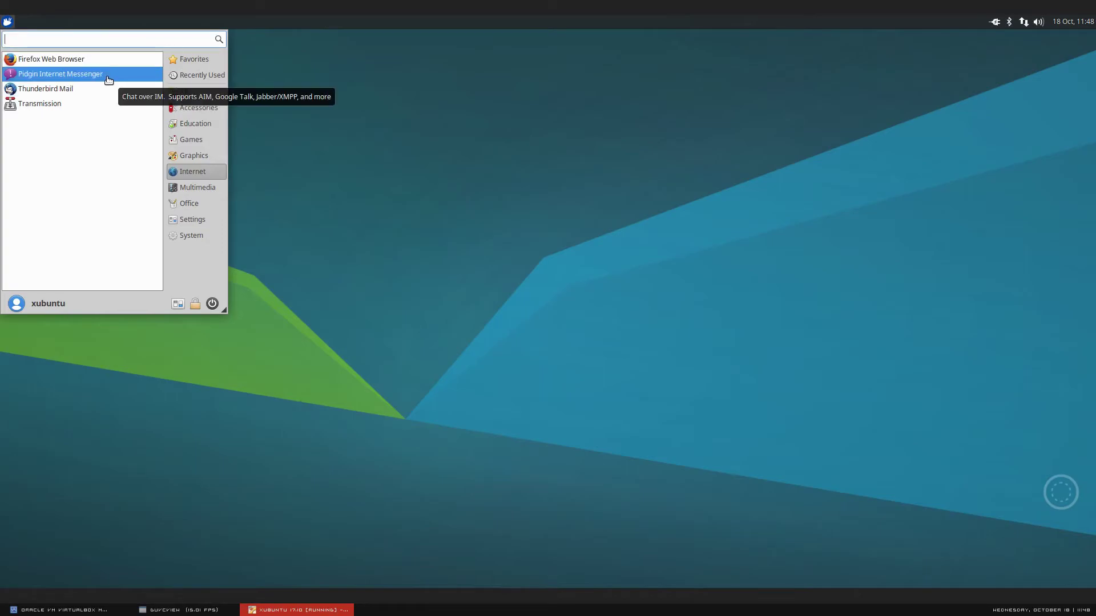
pyautogui.click(185, 611)
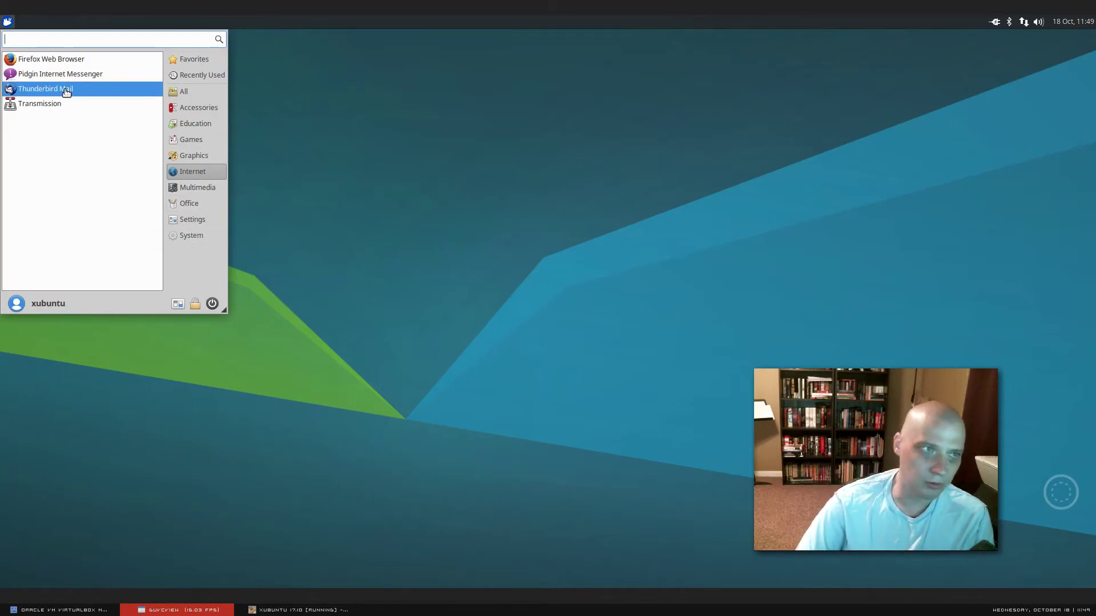
# - Launch Parole Media Player from the Multimedia category and move its window up and left
pyautogui.click(210, 191)
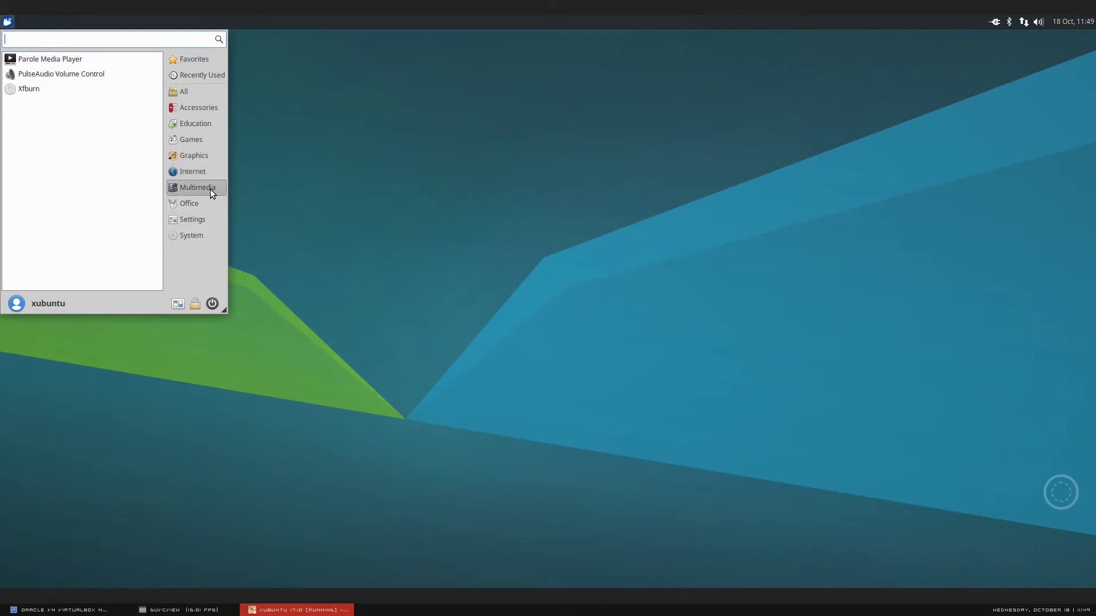
pyautogui.click(68, 60)
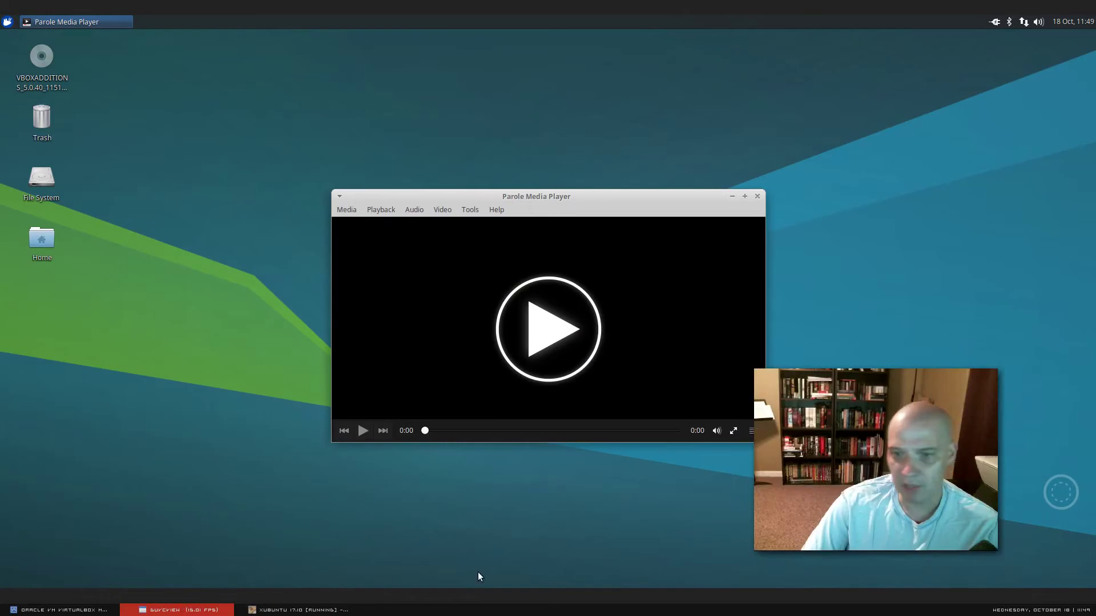
pyautogui.moveTo(656, 201); pyautogui.dragTo(531, 133)
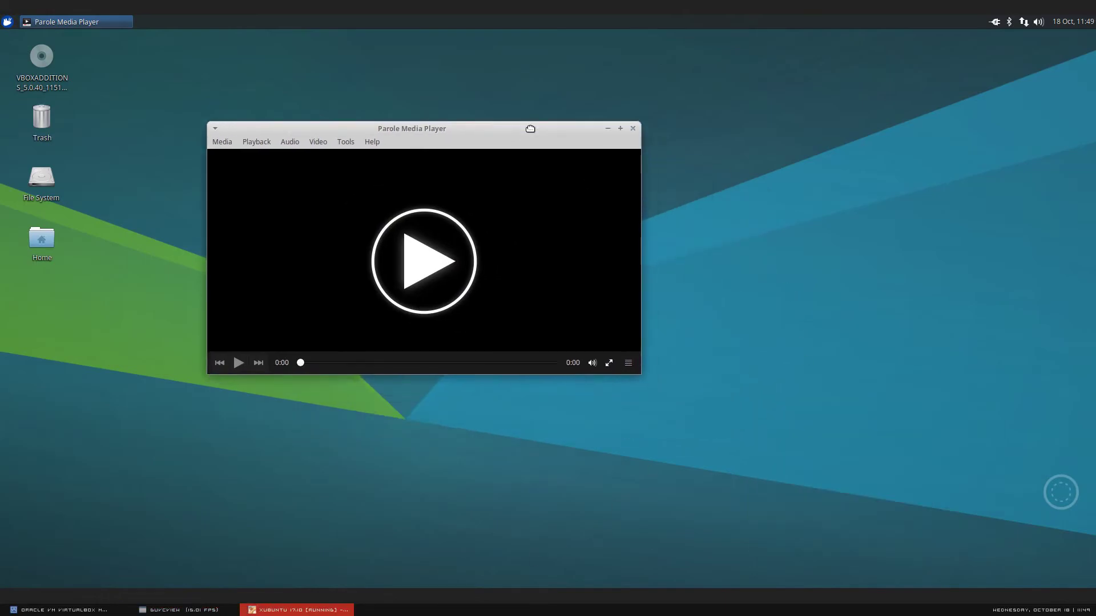
# - Check Parole's About details showing version 0.9.2, then quit the player
pyautogui.click(374, 145)
pyautogui.click(379, 199)
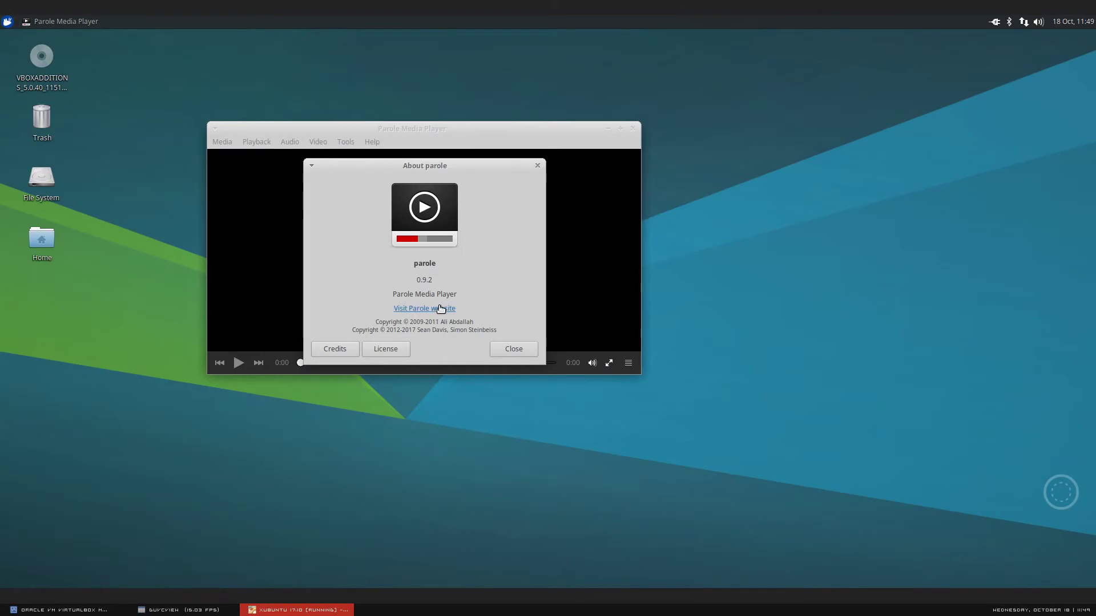
pyautogui.click(535, 164)
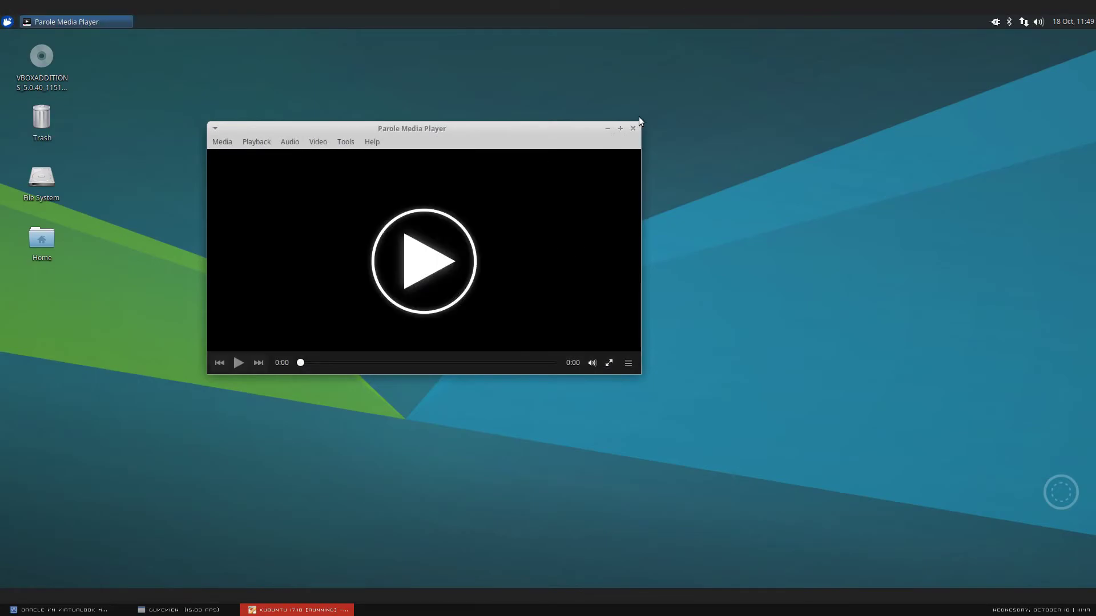
pyautogui.hotkey('ctrl', 'q')
pyautogui.click(220, 610)
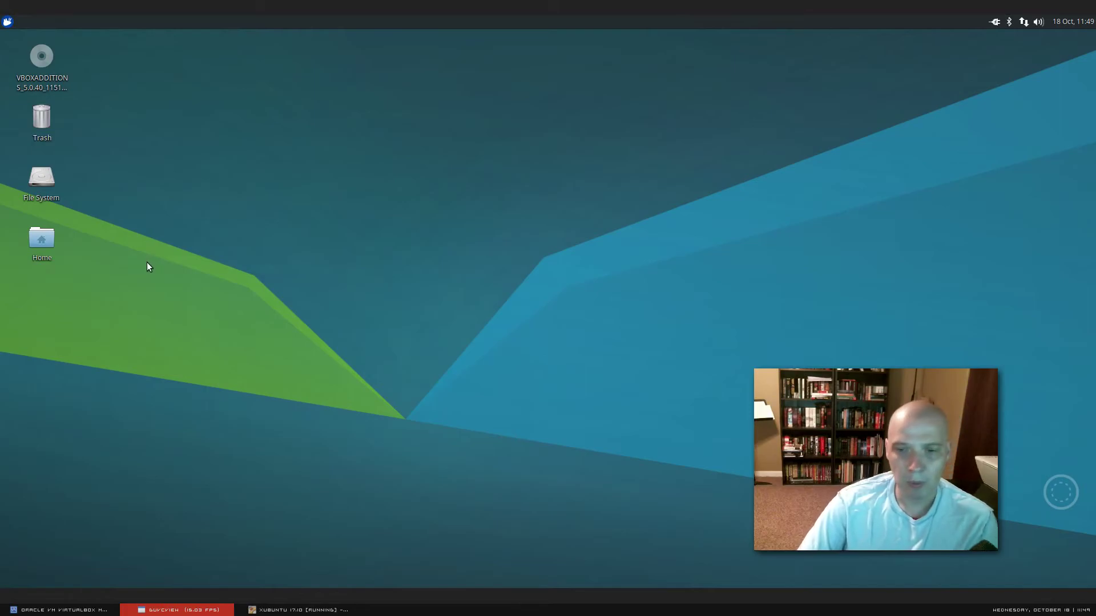
# - Browse the Multimedia category, then list the Office apps: Dictionary, LibreOffice, Orage Calendar and Globaltime
pyautogui.click(8, 21)
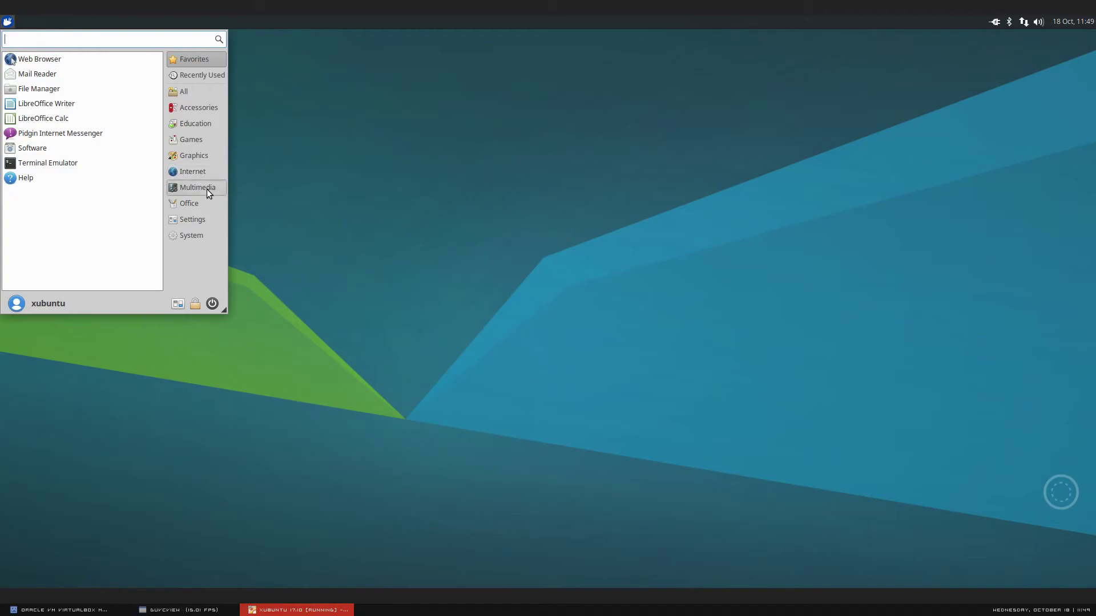
pyautogui.click(205, 188)
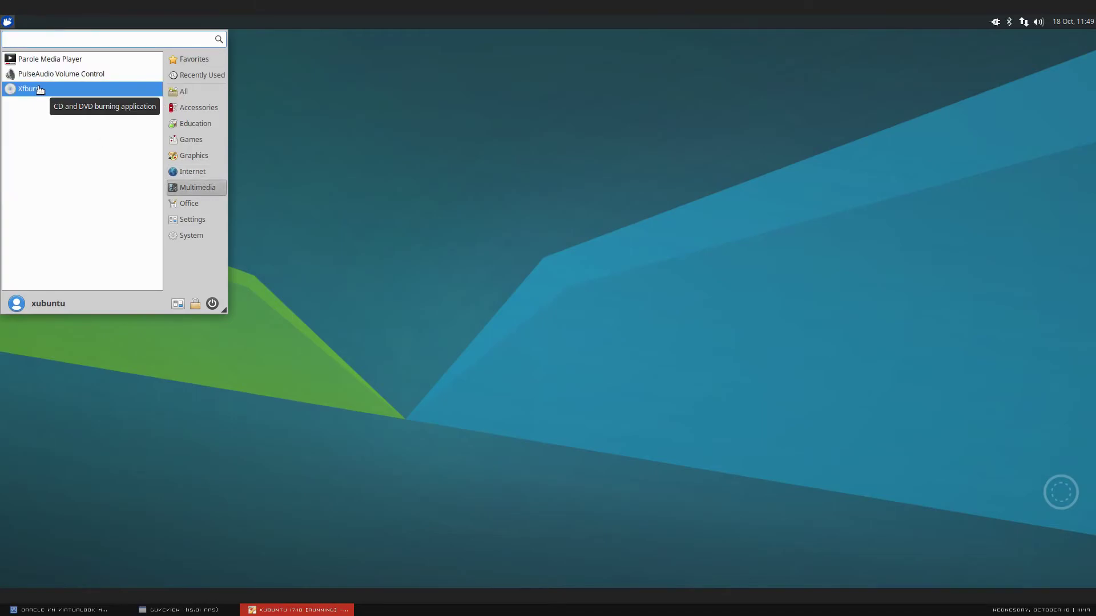
pyautogui.click(206, 611)
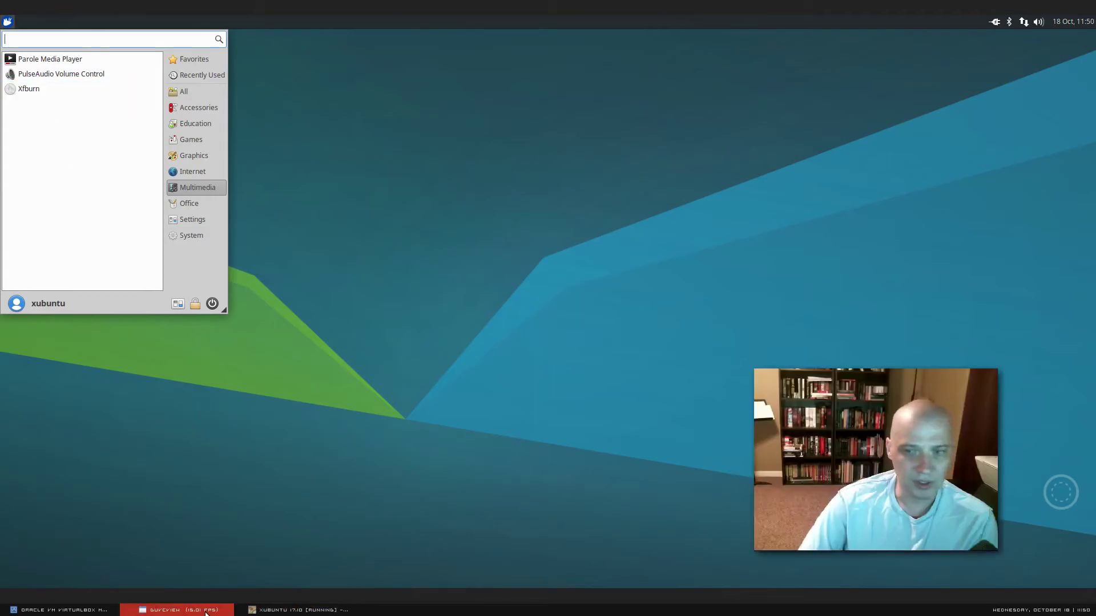
pyautogui.click(197, 202)
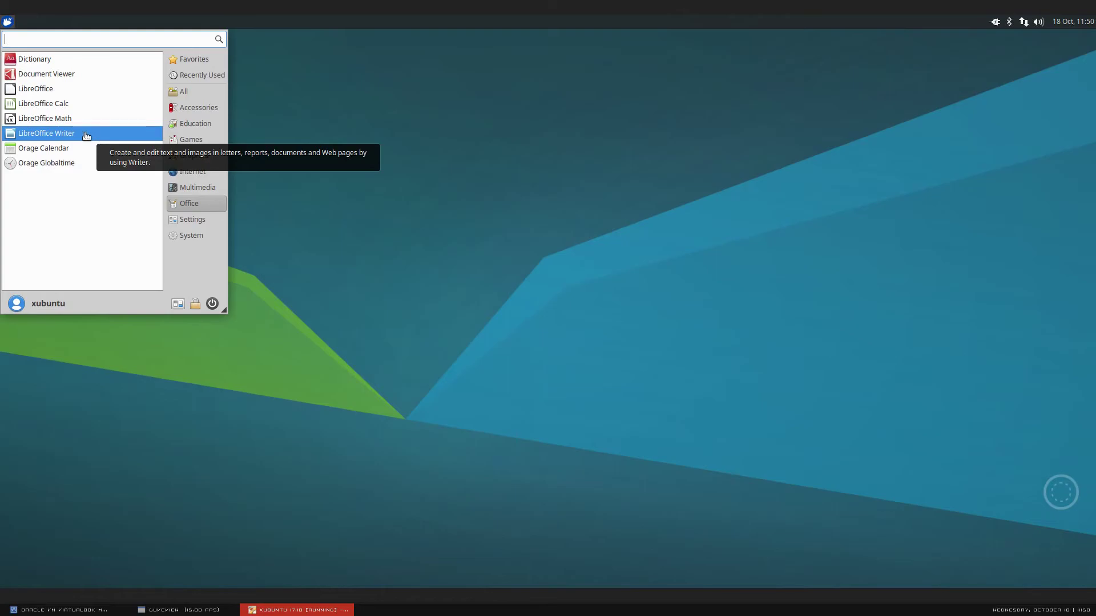
pyautogui.click(197, 610)
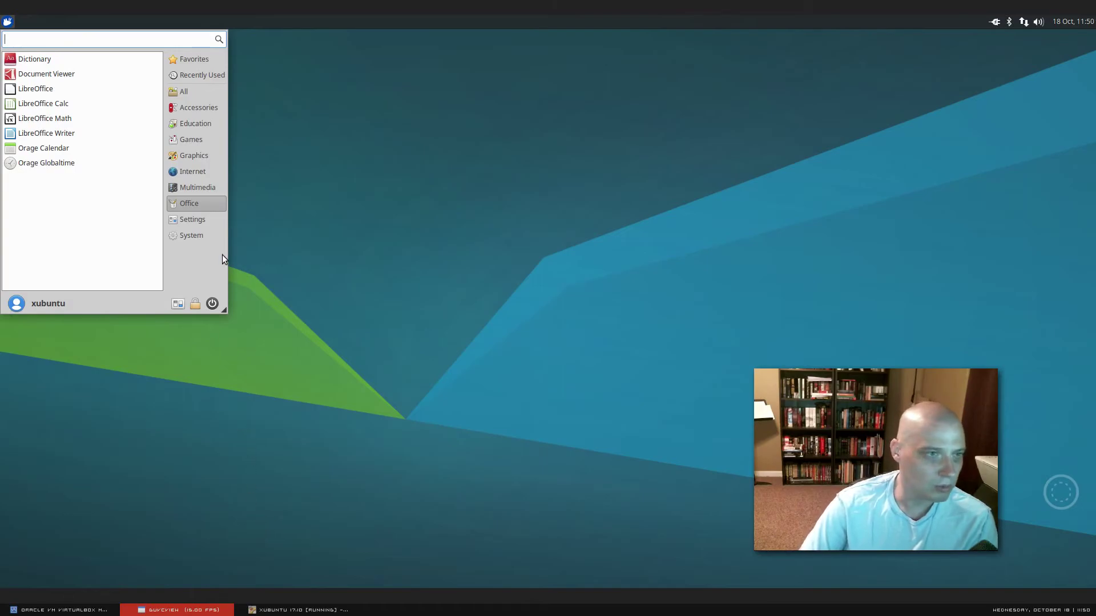
# - Open Software & Updates from Settings, review main, universe, restricted and multiverse sources, then close it
pyautogui.click(208, 218)
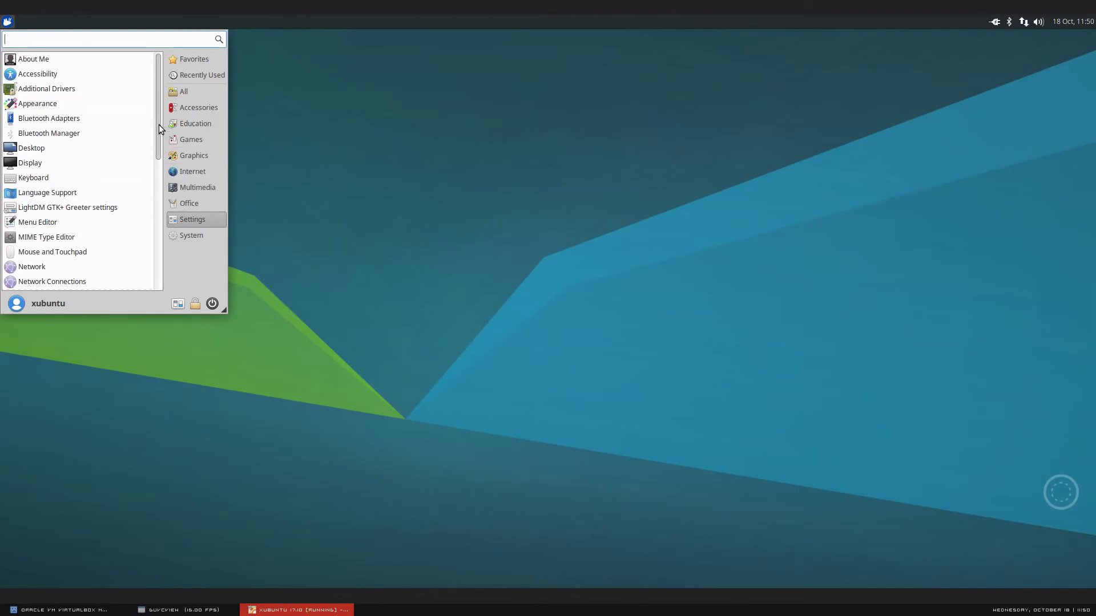
pyautogui.moveTo(159, 126); pyautogui.dragTo(164, 293)
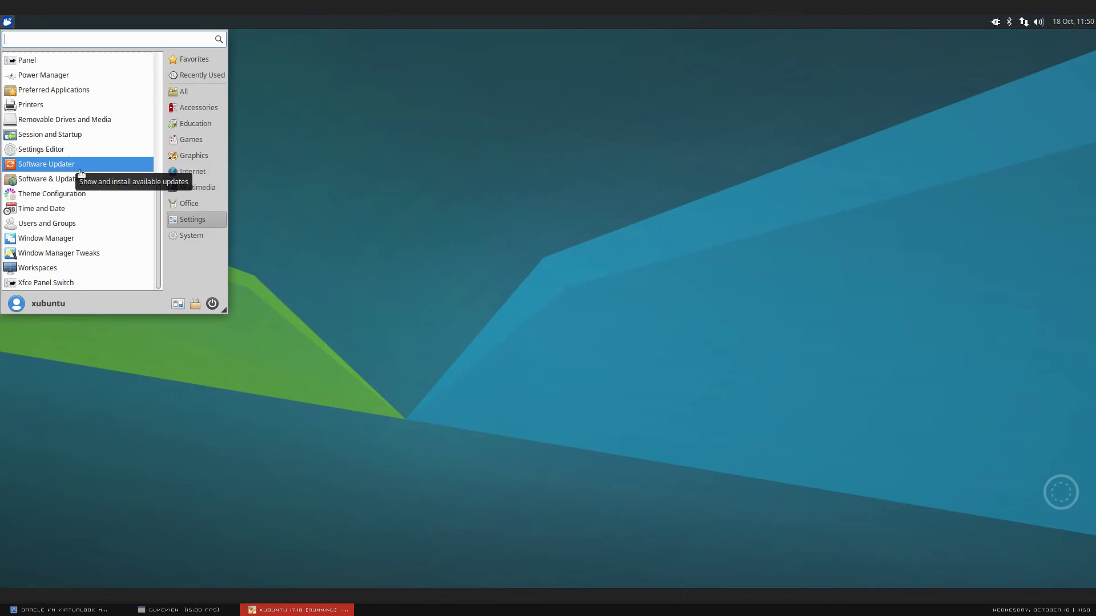
pyautogui.click(48, 180)
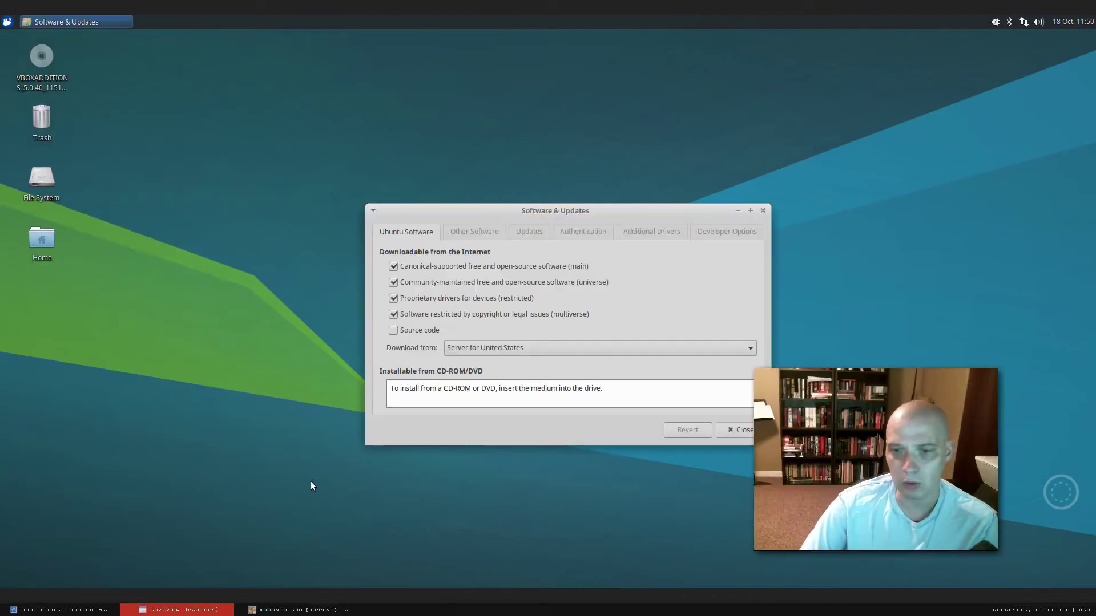
pyautogui.moveTo(690, 214); pyautogui.dragTo(576, 214)
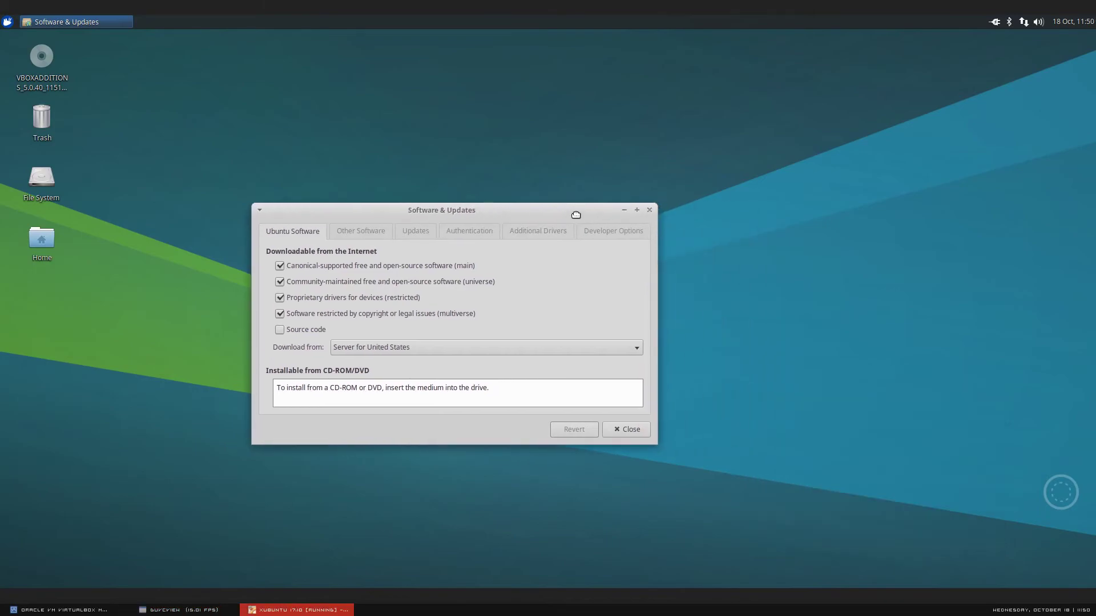
pyautogui.click(181, 609)
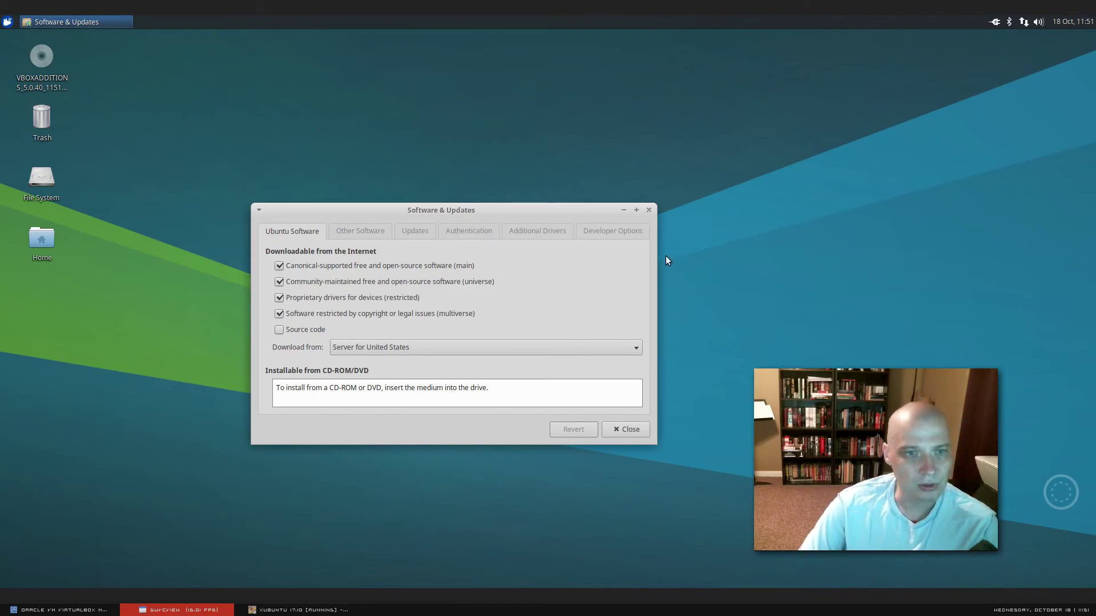
pyautogui.click(649, 211)
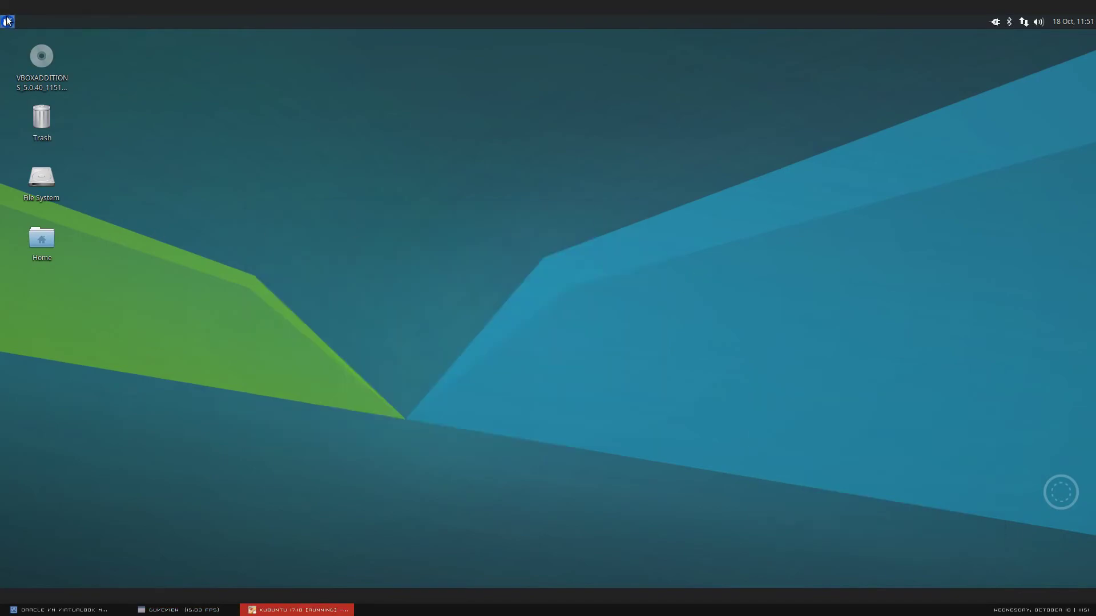
# - Scroll through the Settings category in the applications menu, then dismiss the menu
pyautogui.click(7, 22)
pyautogui.click(203, 219)
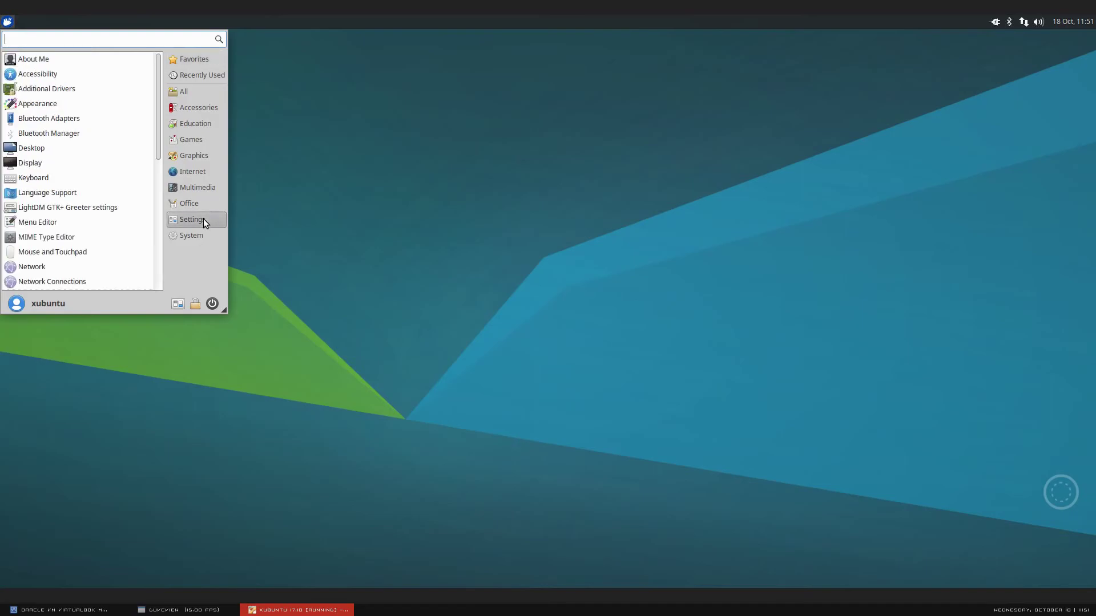
pyautogui.scroll(-6, 158, 220)
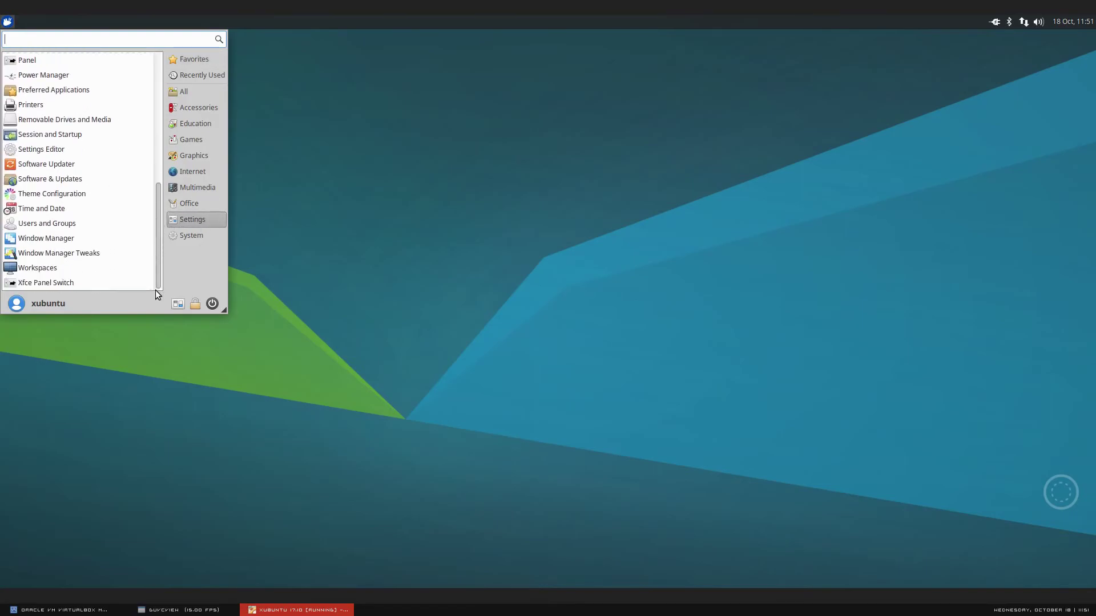
pyautogui.click(347, 381)
# - Open the Home folder, confirm the file manager is Thunar 1.6.12, then close it
pyautogui.doubleClick(47, 241)
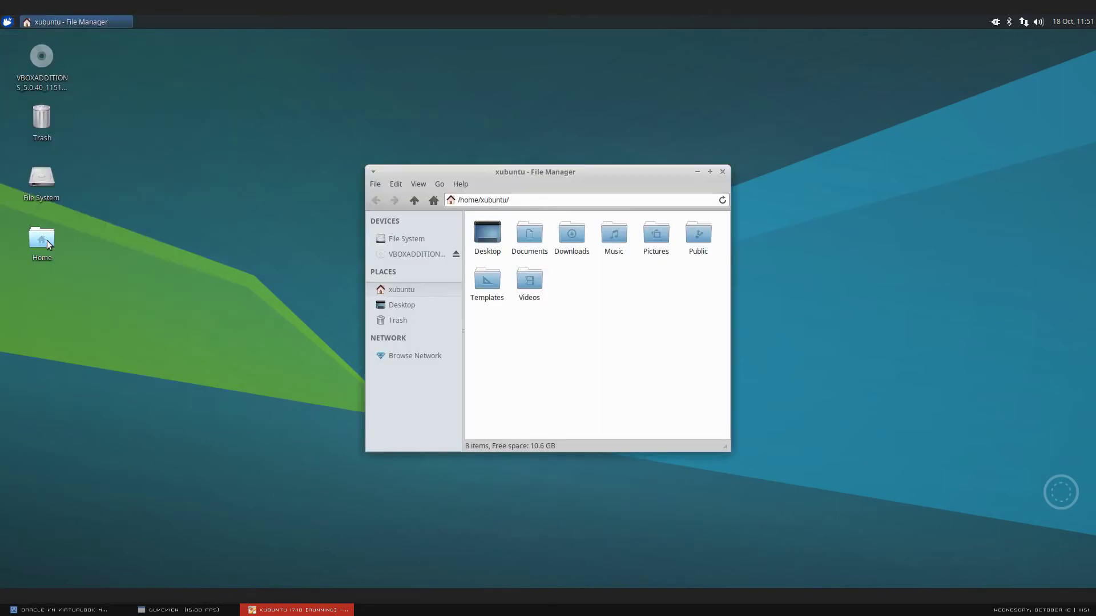
pyautogui.click(464, 185)
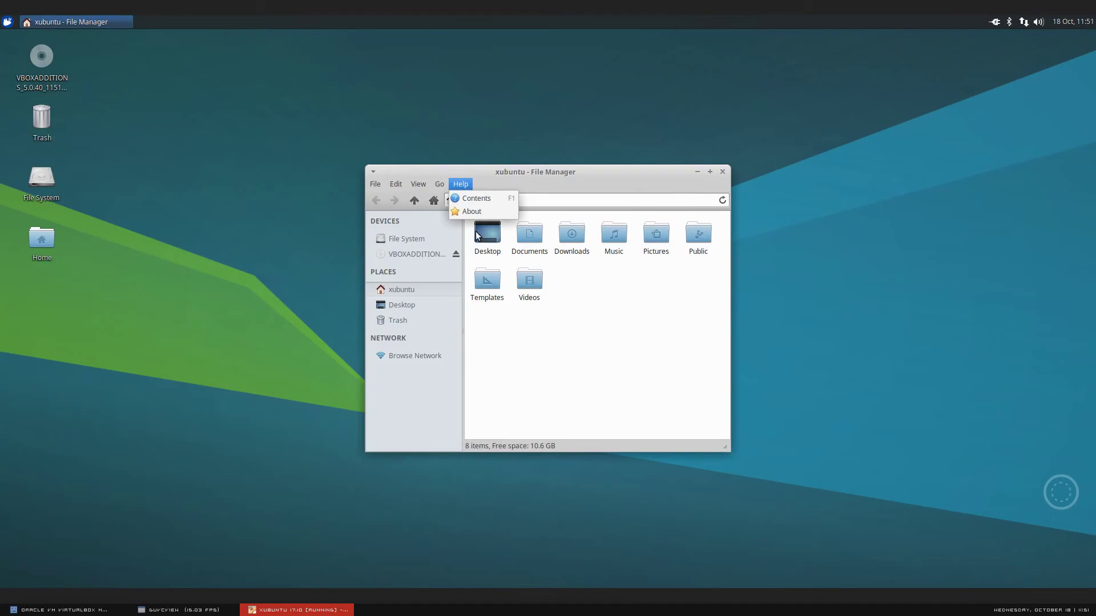
pyautogui.click(474, 212)
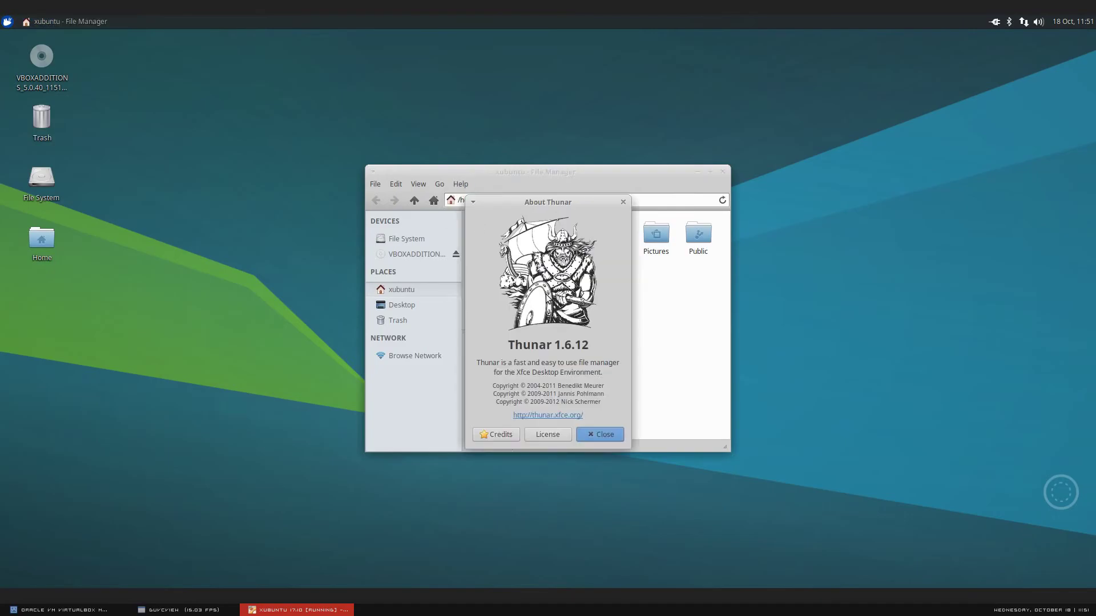
pyautogui.click(624, 202)
pyautogui.moveTo(611, 173); pyautogui.dragTo(454, 160)
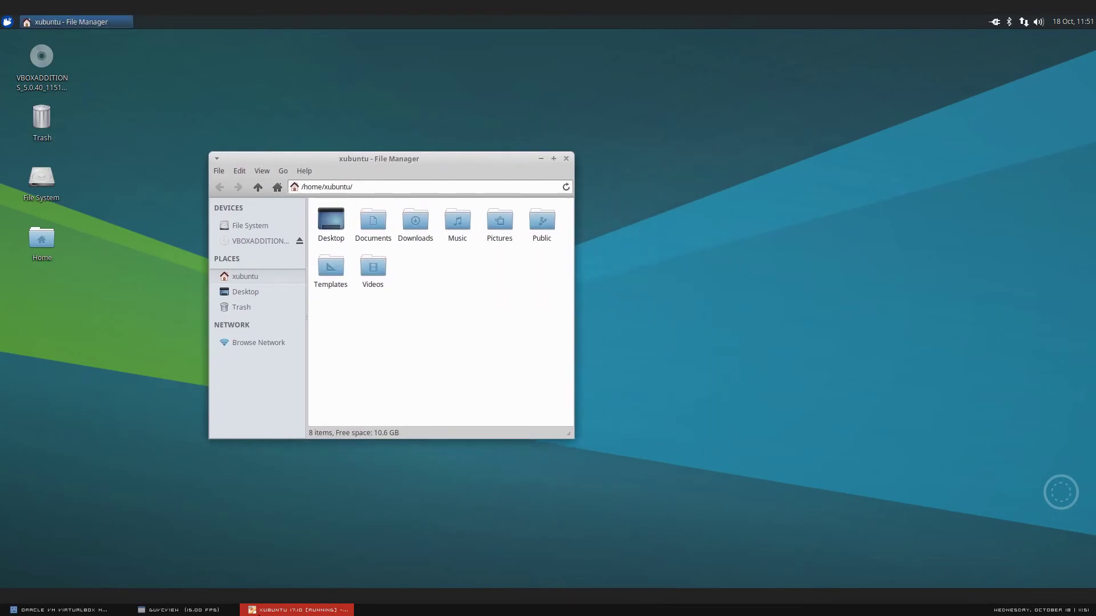
pyautogui.click(221, 610)
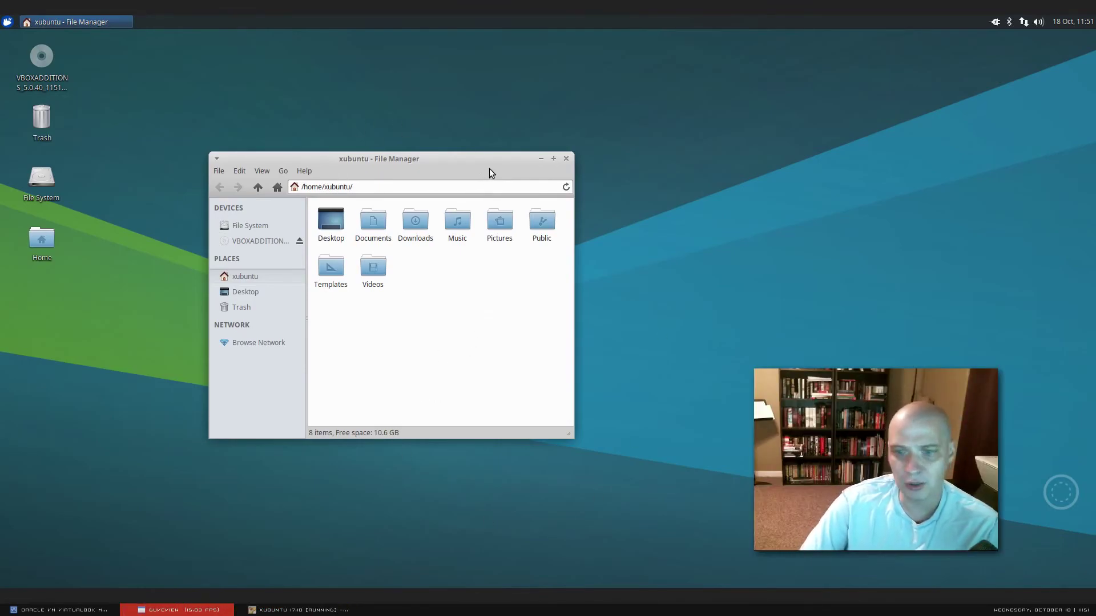
pyautogui.moveTo(495, 167); pyautogui.dragTo(501, 195)
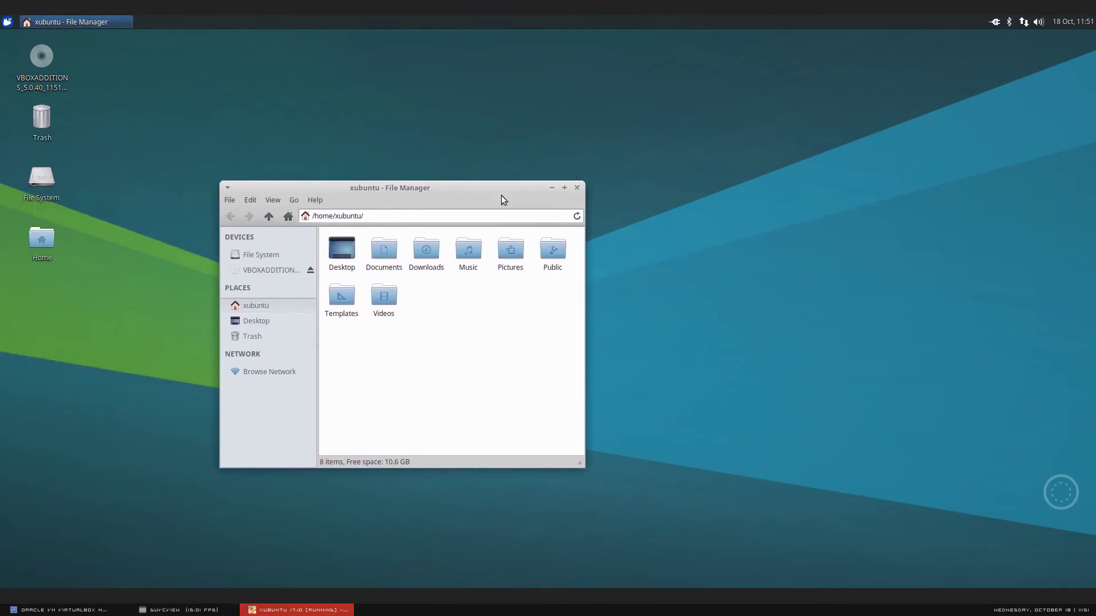
pyautogui.click(577, 187)
# - Launch Task Manager from System, review its 132 processes at 6% memory, then close it
pyautogui.click(7, 21)
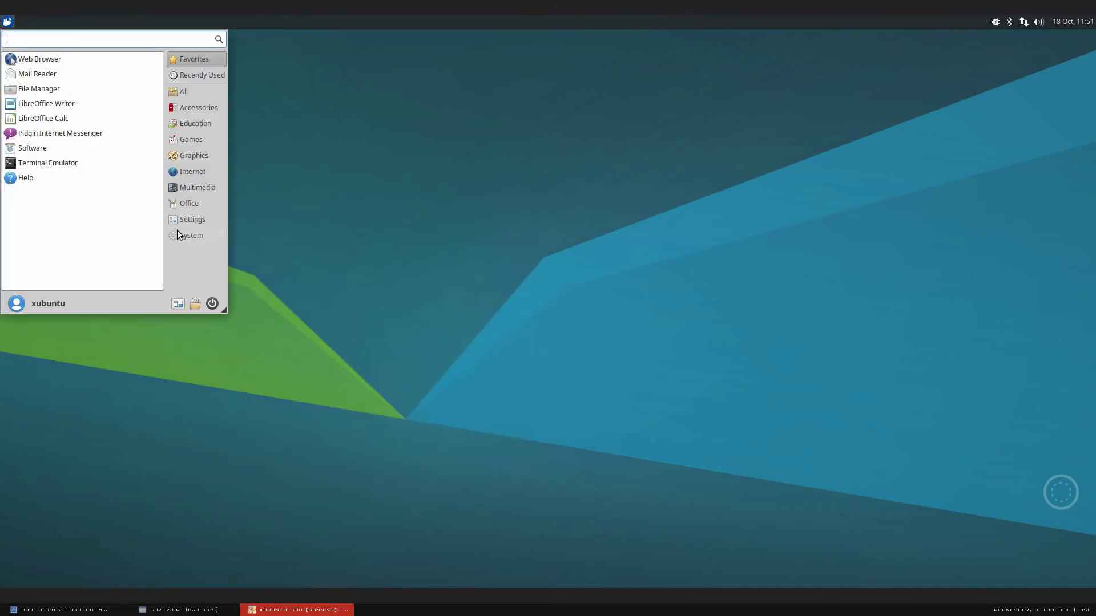
pyautogui.click(205, 237)
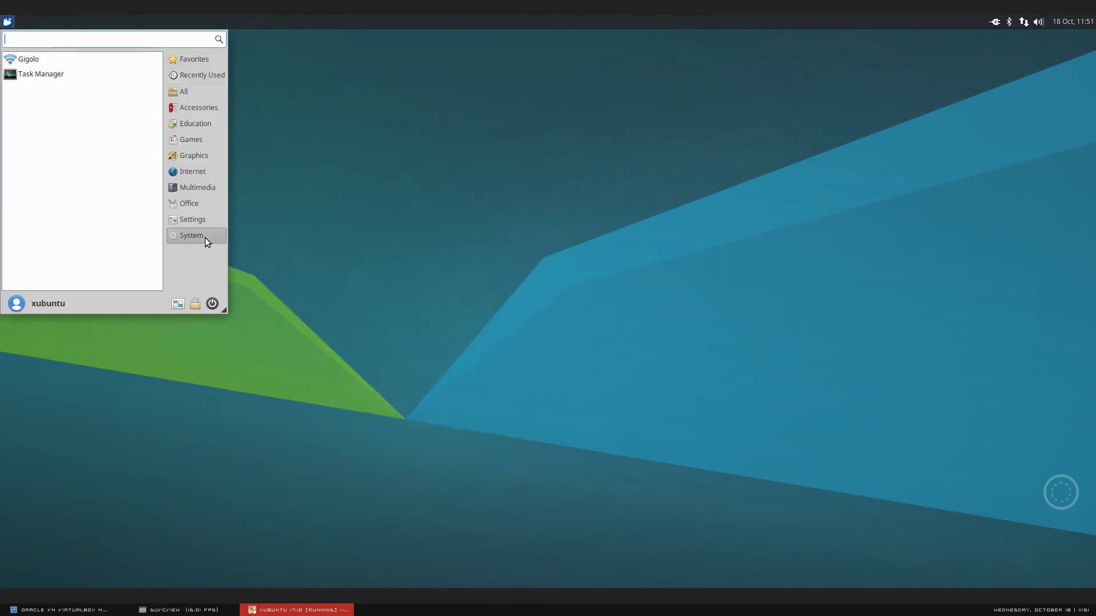
pyautogui.click(69, 74)
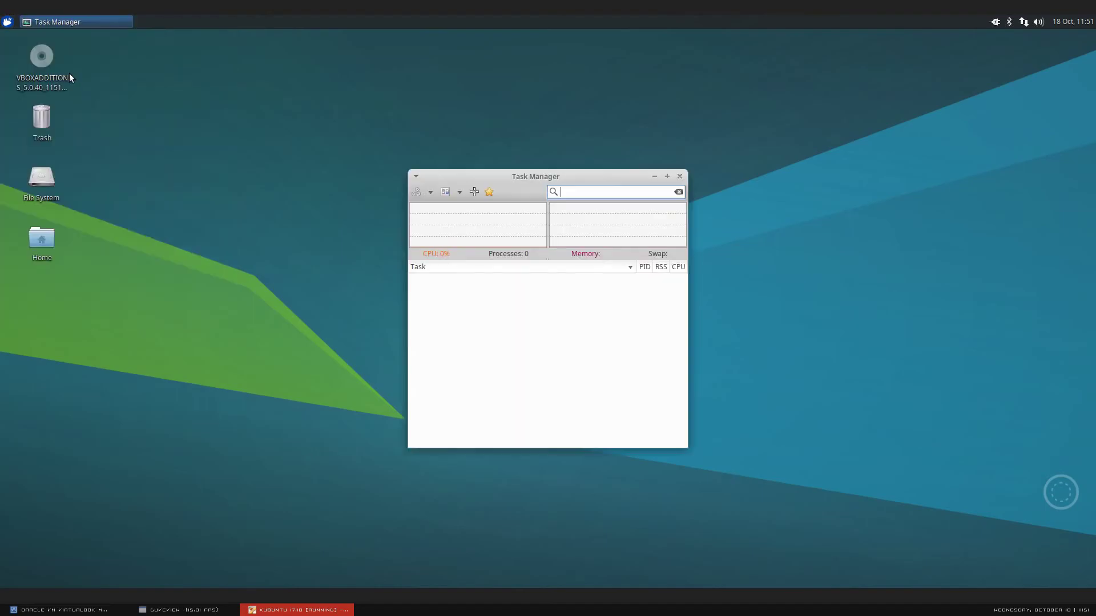
pyautogui.click(143, 610)
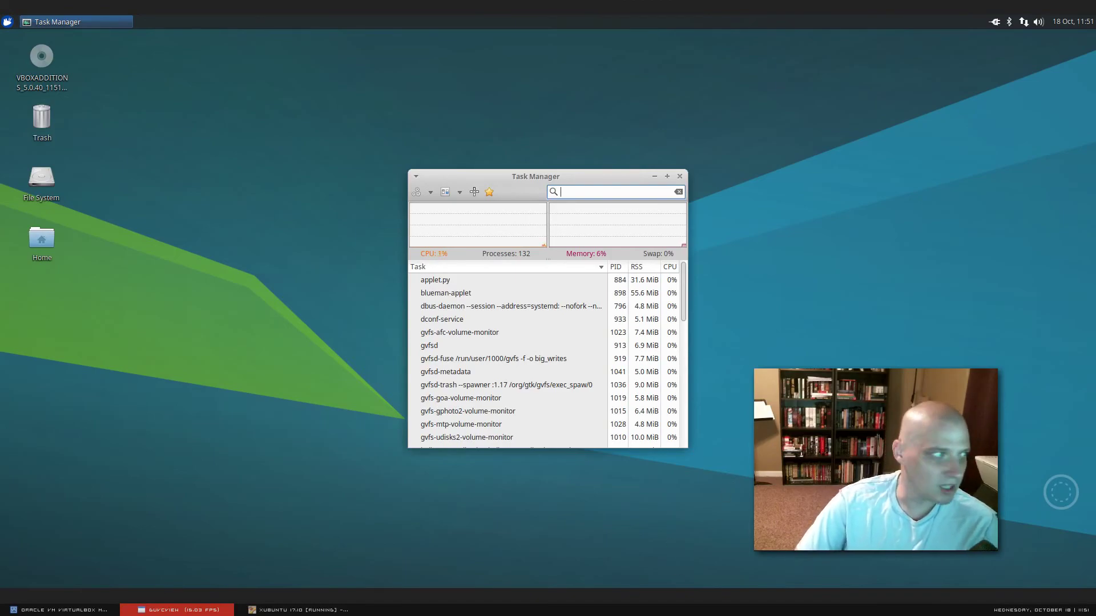
pyautogui.click(680, 176)
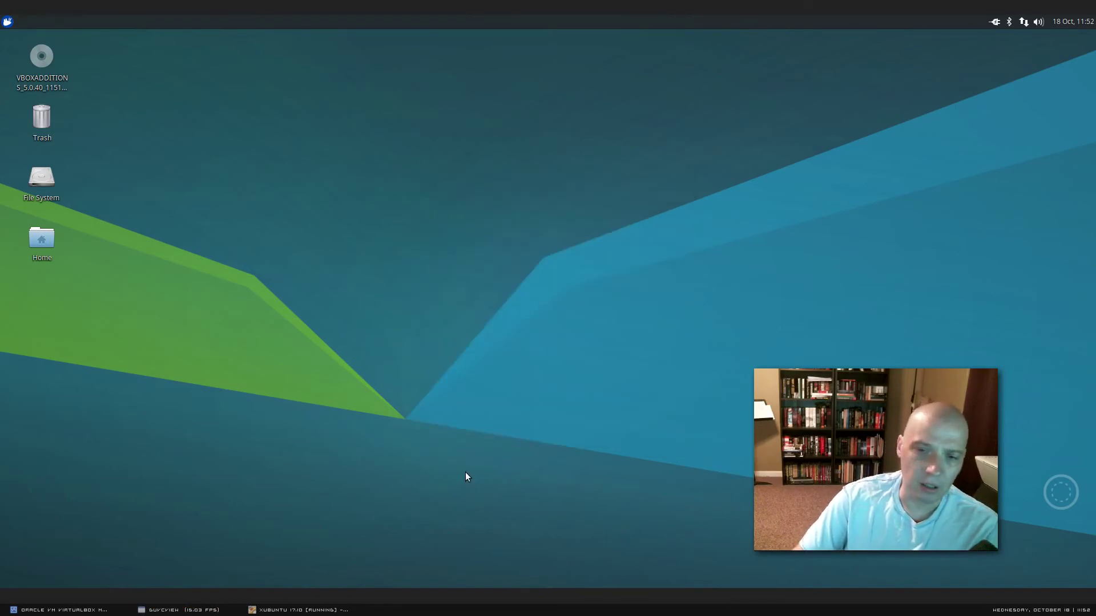
# - Launch the Software store from Favorites, dismiss its welcome message, and move the window down-right
pyautogui.click(7, 22)
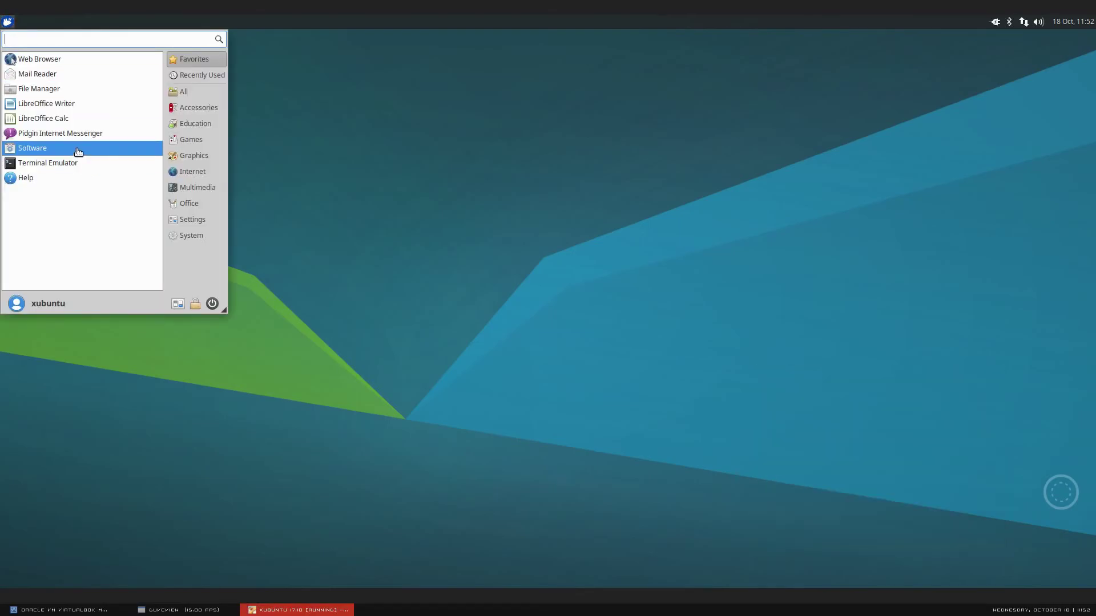
pyautogui.click(78, 152)
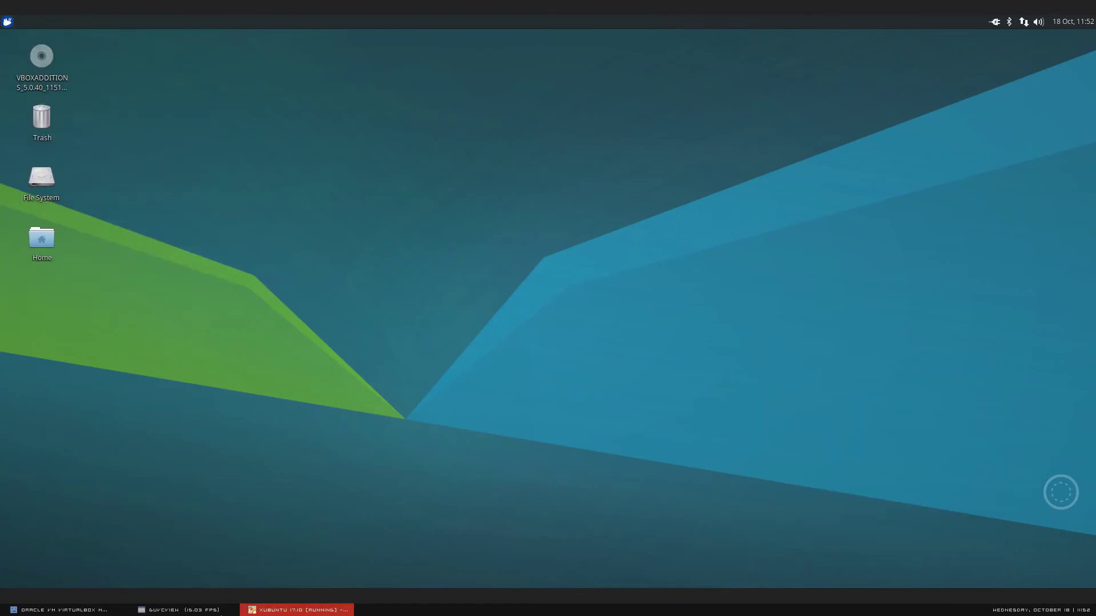
pyautogui.click(220, 614)
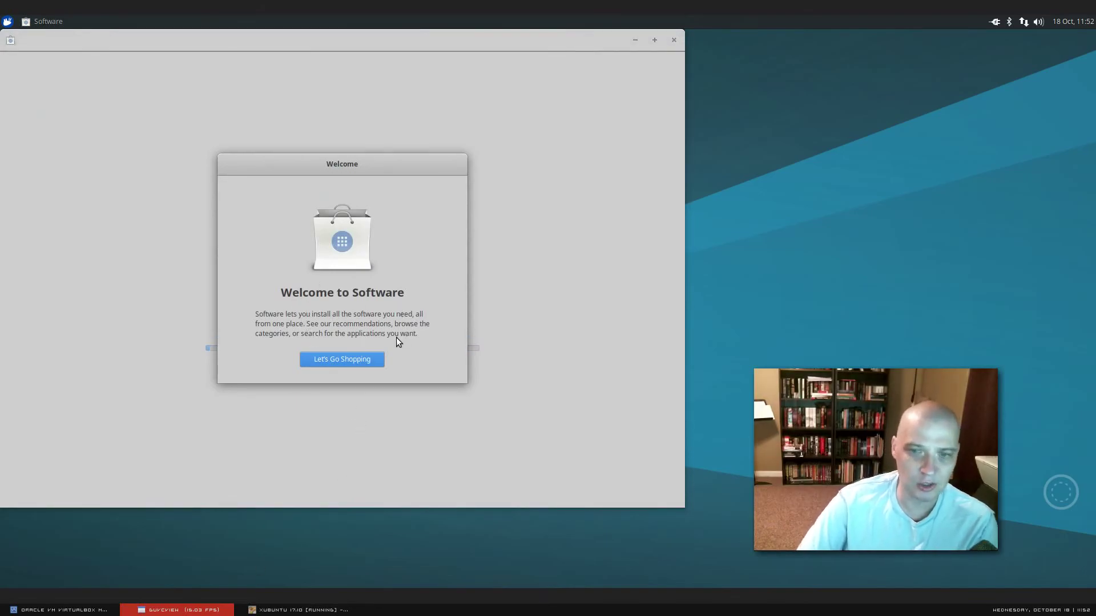
pyautogui.press('Return')
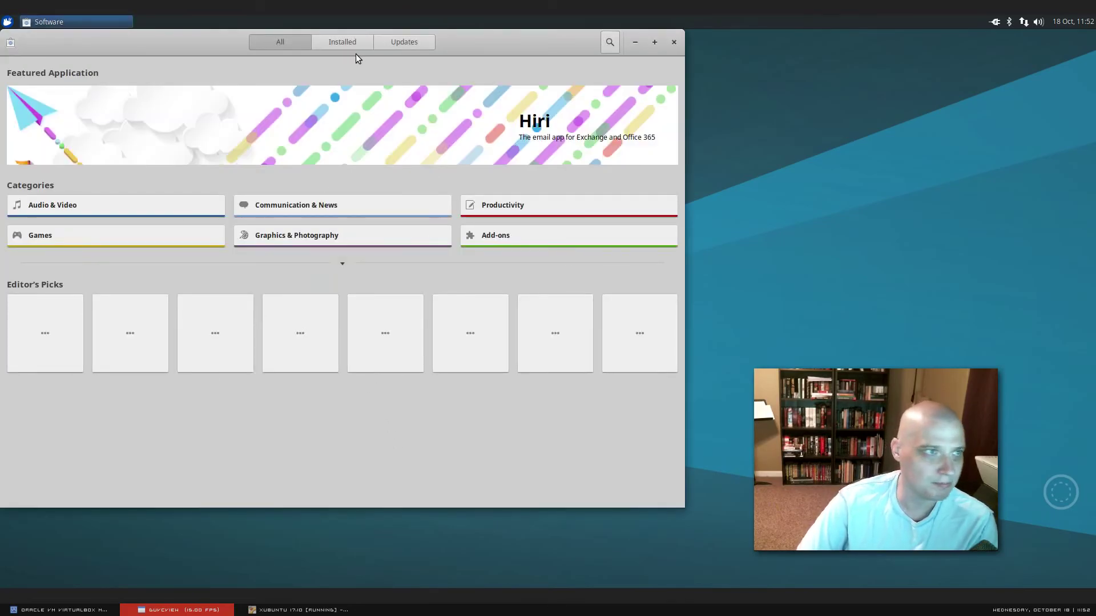
pyautogui.click(132, 45)
pyautogui.moveTo(171, 42); pyautogui.dragTo(237, 80)
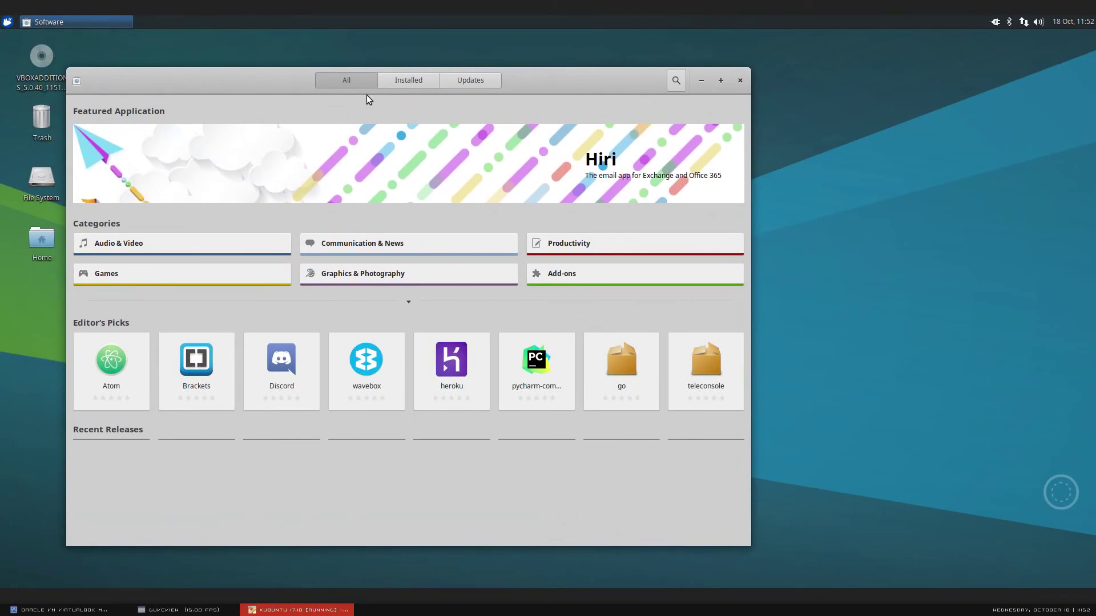
# - View the Software app's About information, browse Editor's Picks like Atom and Brackets, then close it
pyautogui.click(77, 80)
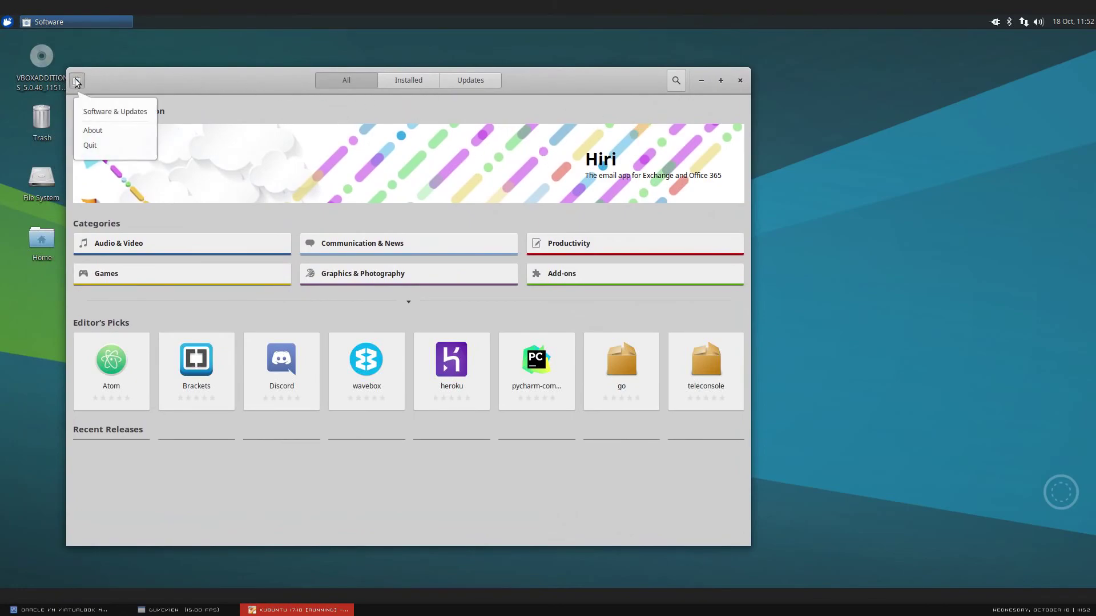
pyautogui.click(91, 131)
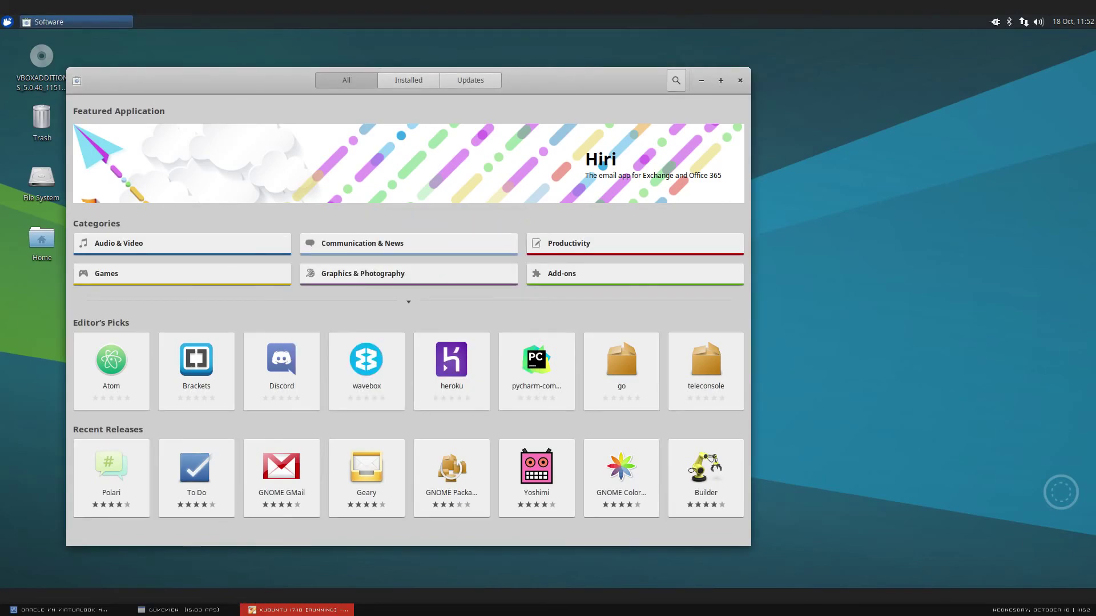
pyautogui.click(178, 609)
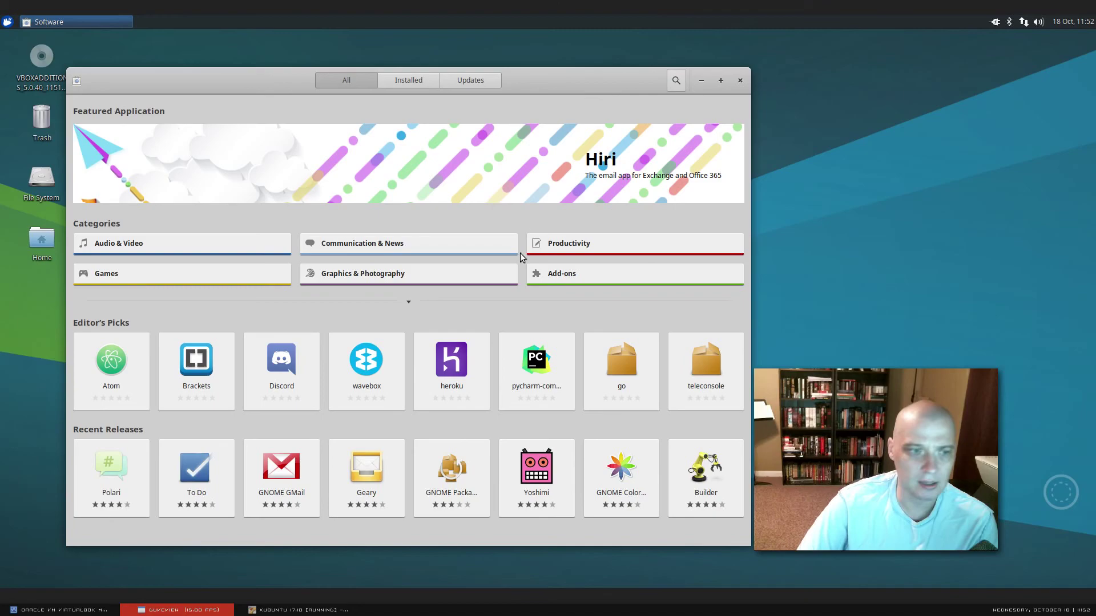
pyautogui.click(741, 84)
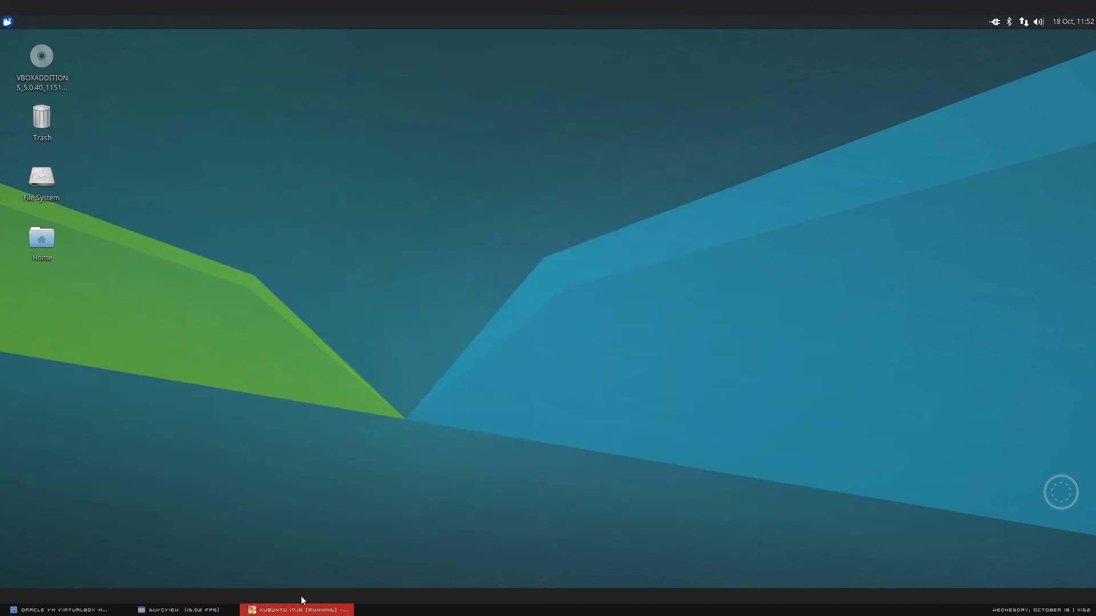
pyautogui.click(174, 610)
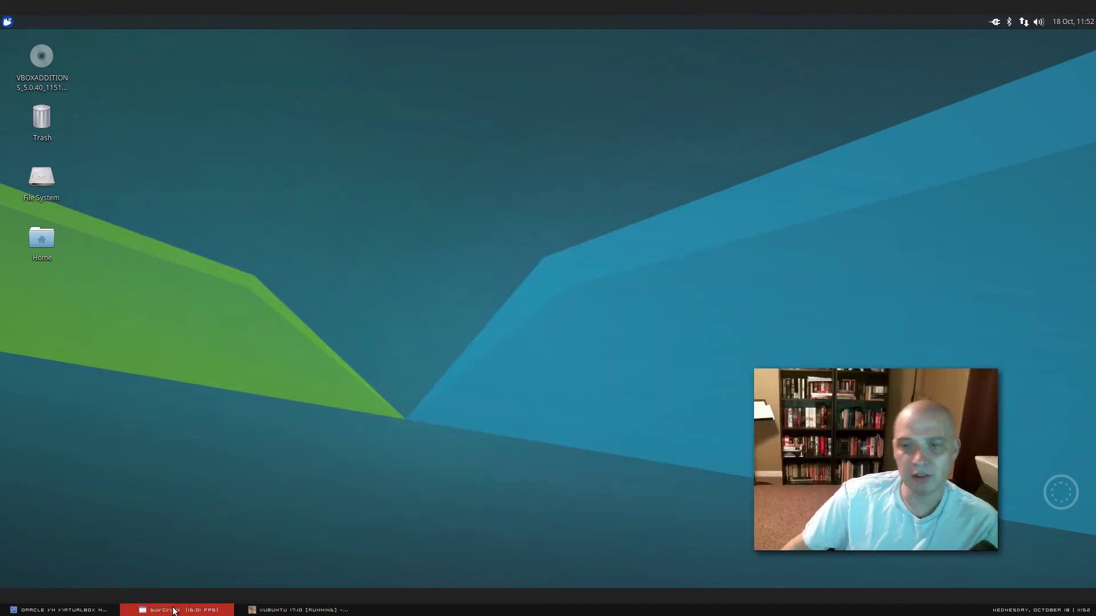